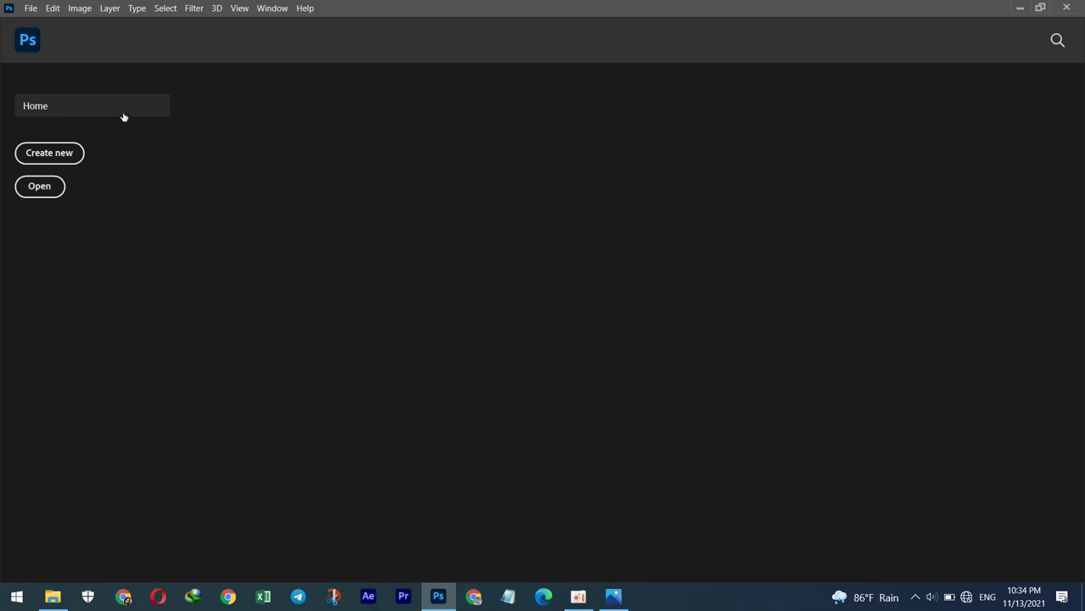
# Create a new blank 800 × 800 px document from the Home screen preset.
pyautogui.click(47, 155)
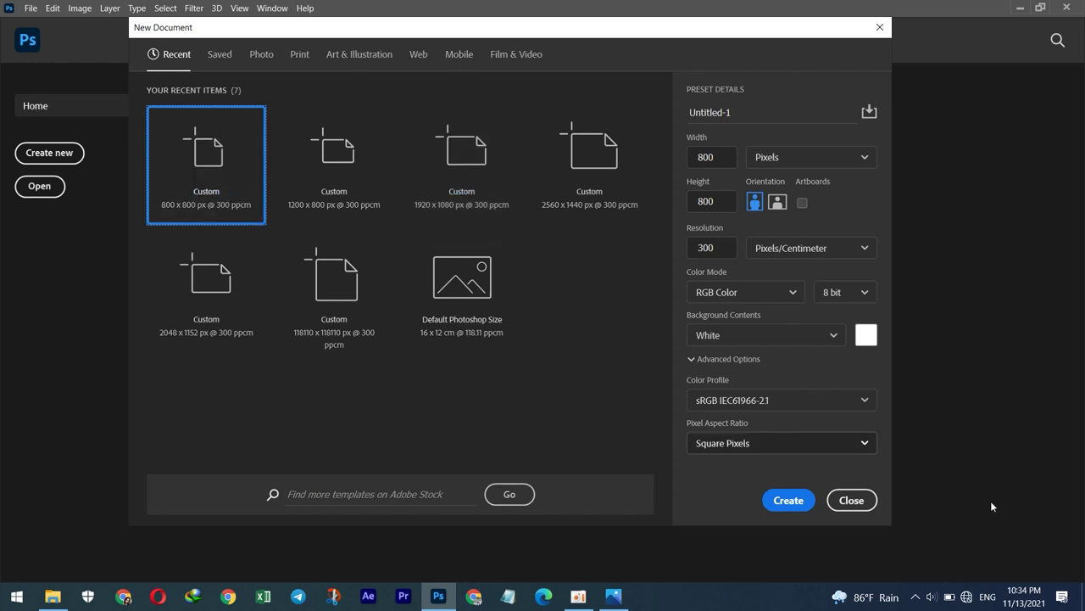
pyautogui.click(788, 502)
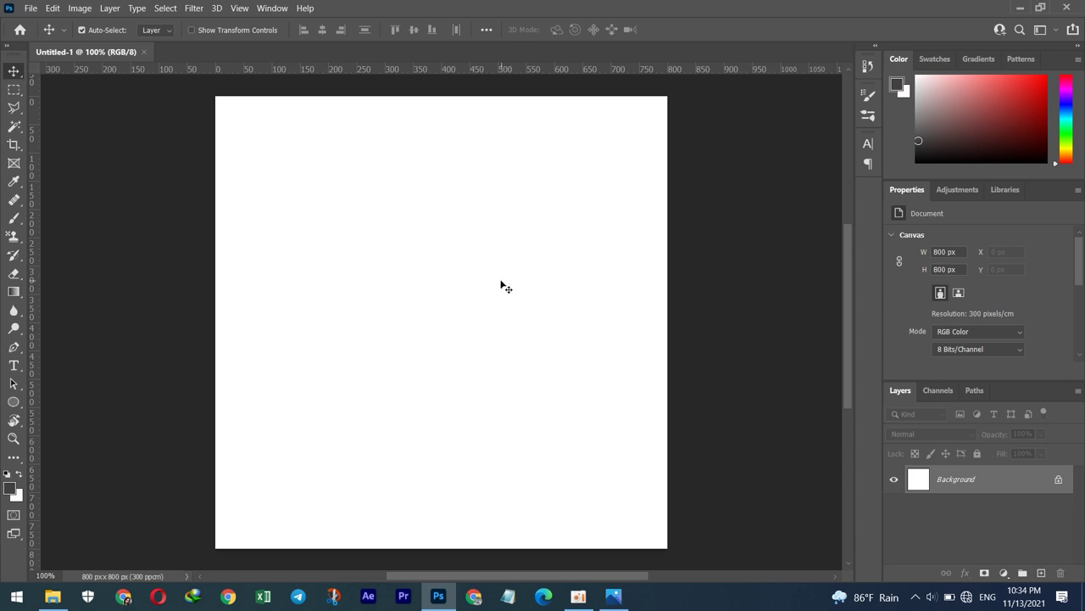
pyautogui.click(30, 8)
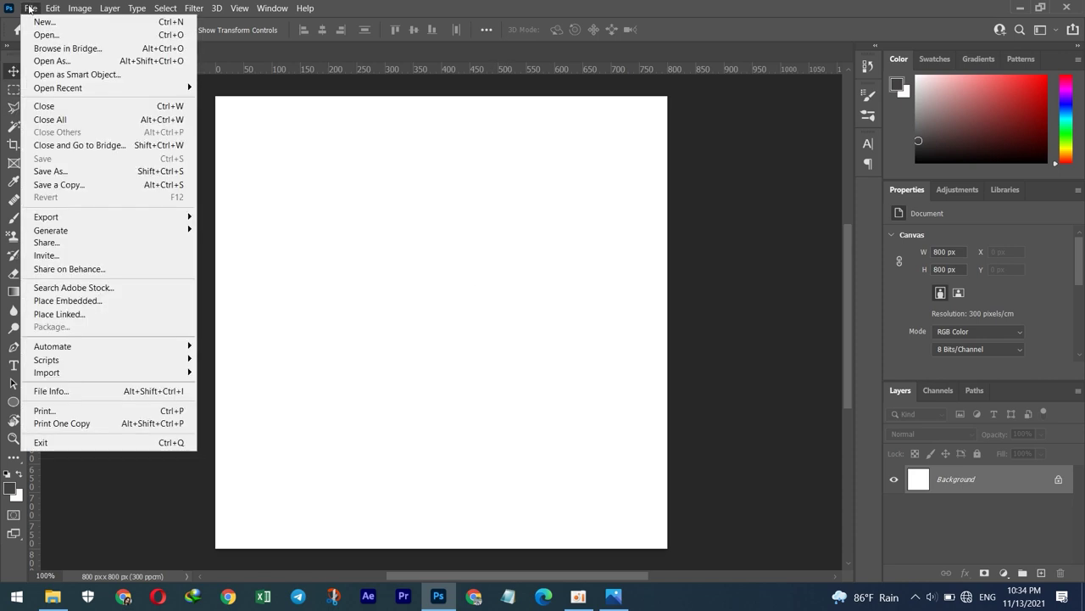
# Open the photo DSCN2919.JPG from DATA (D:) > Video Camera.
pyautogui.click(46, 35)
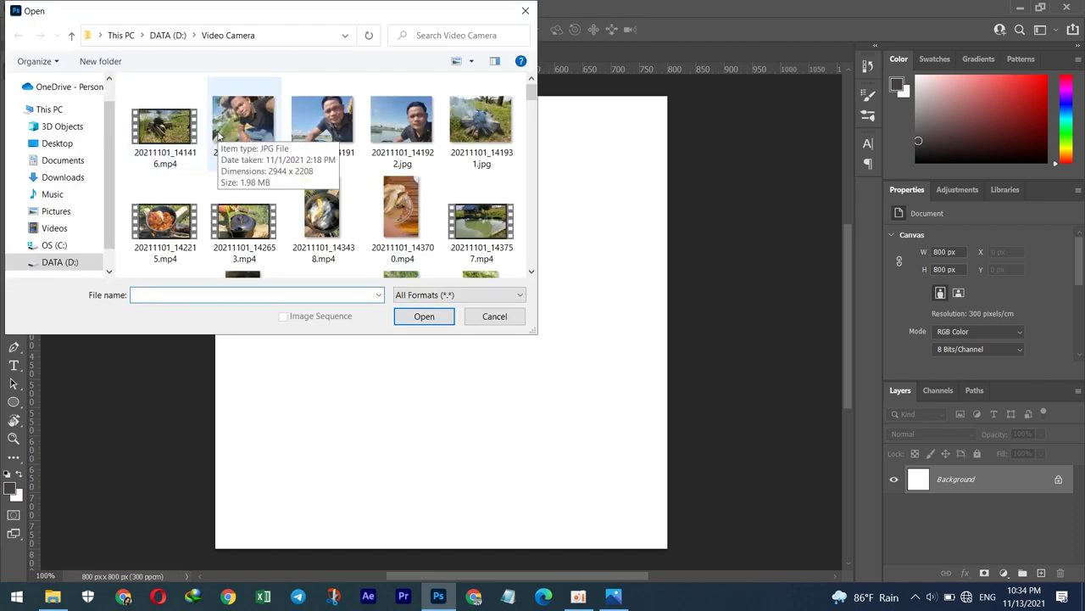
pyautogui.click(66, 263)
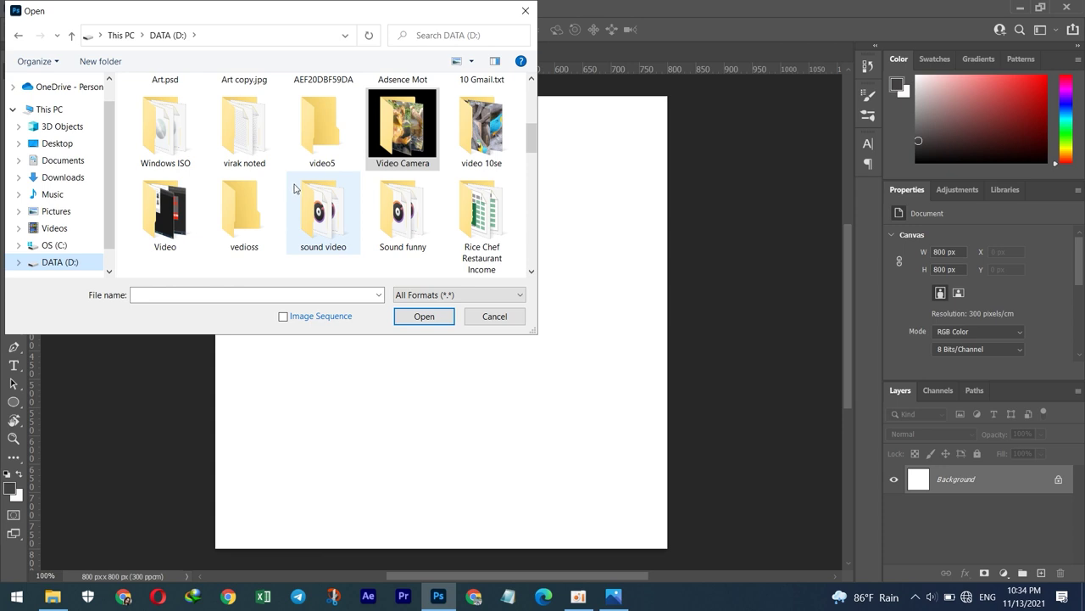
pyautogui.doubleClick(414, 128)
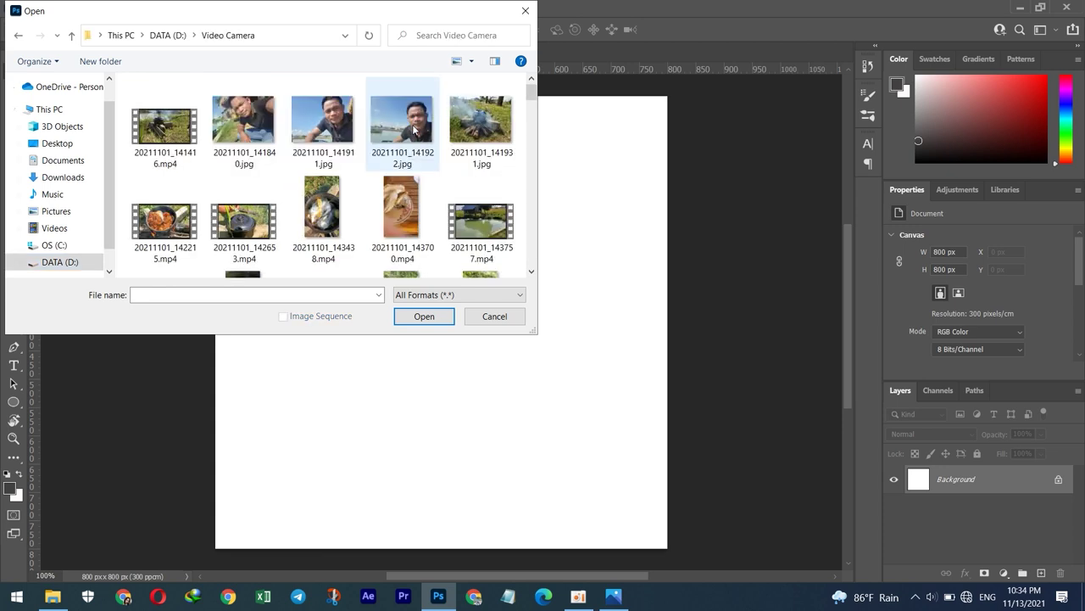
pyautogui.scroll(-3, 414, 129)
pyautogui.scroll(-3, 414, 136)
pyautogui.scroll(-3, 412, 144)
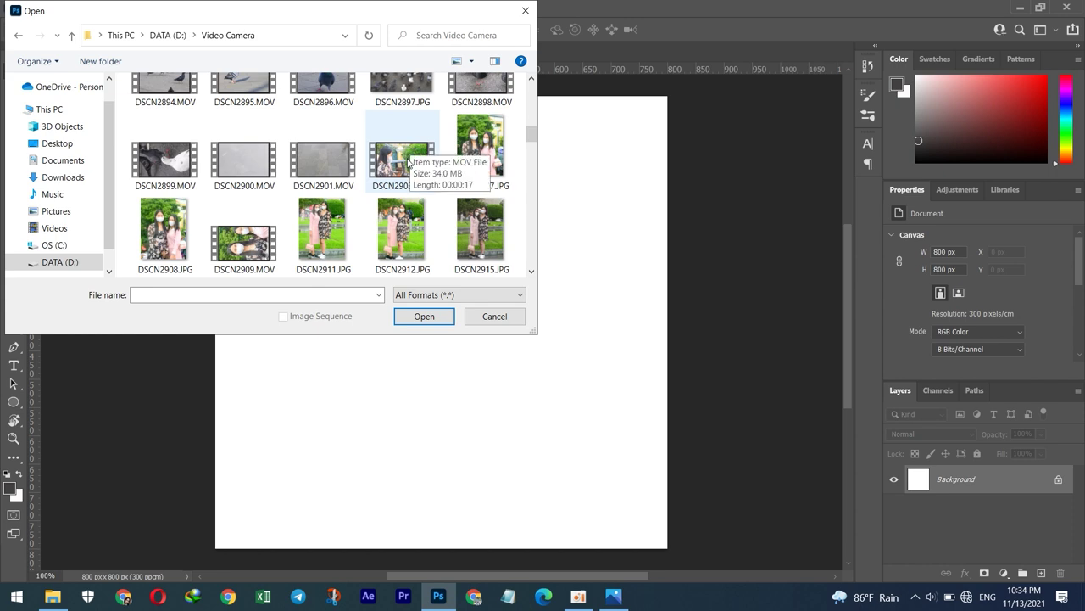
pyautogui.scroll(-1, 409, 161)
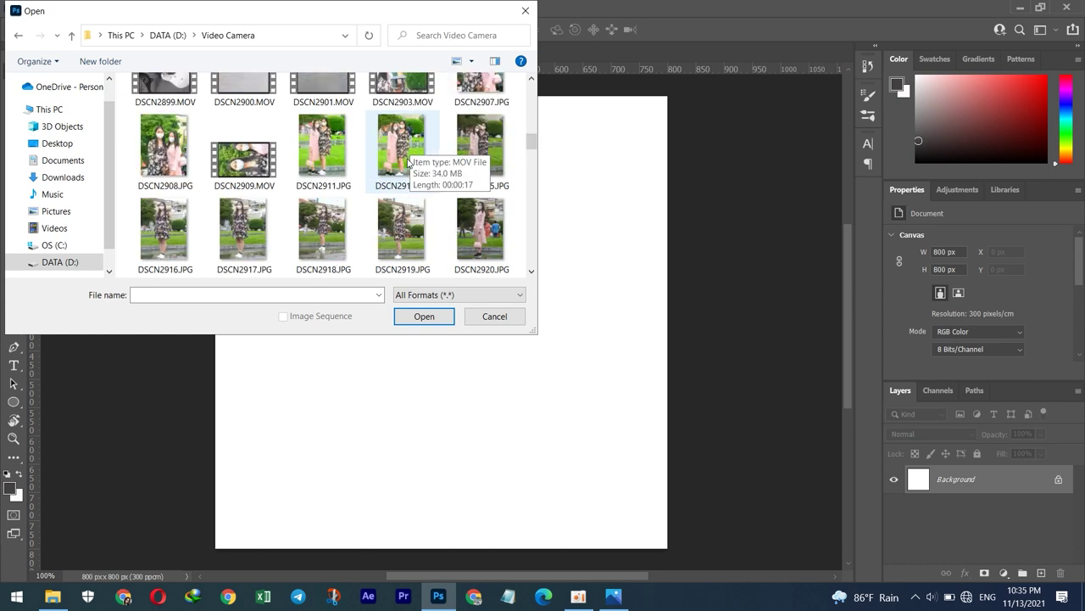
pyautogui.click(247, 227)
pyautogui.click(401, 231)
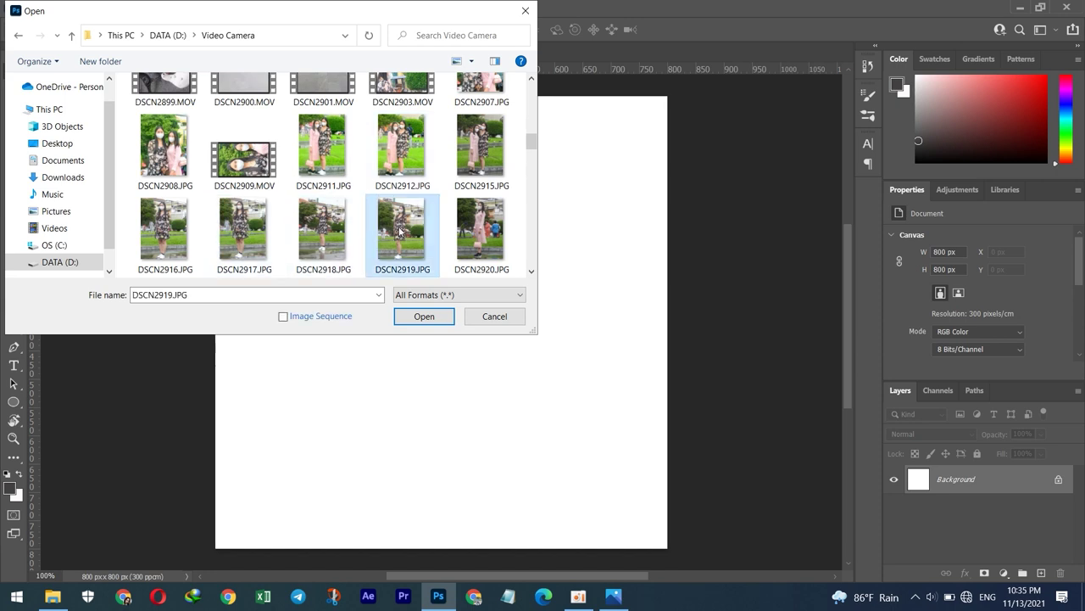
pyautogui.click(421, 315)
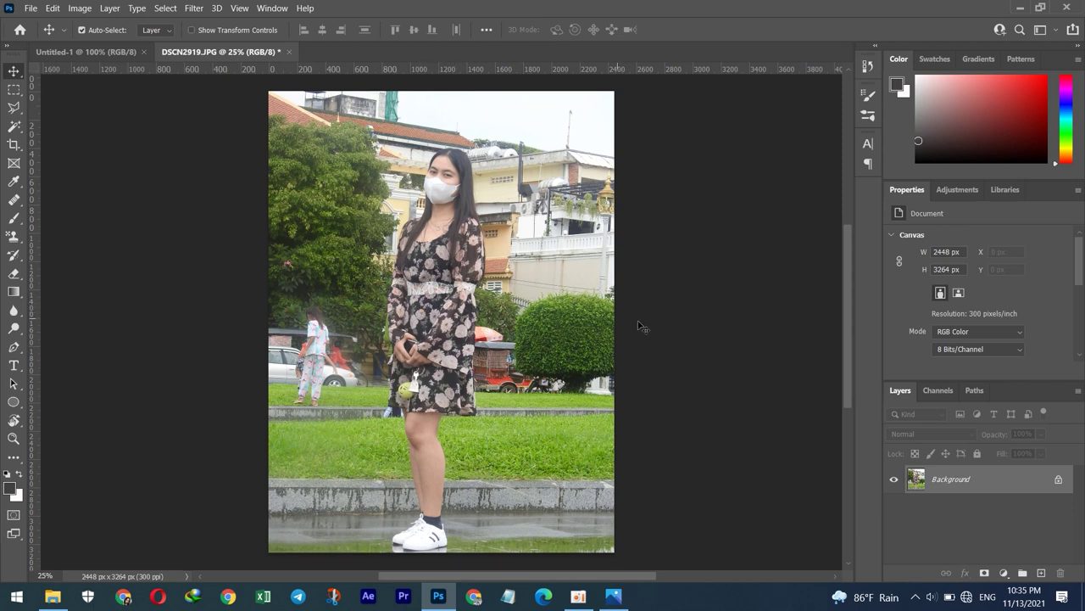
# Convert the locked Background layer into an editable Layer 0.
pyautogui.click(1059, 480)
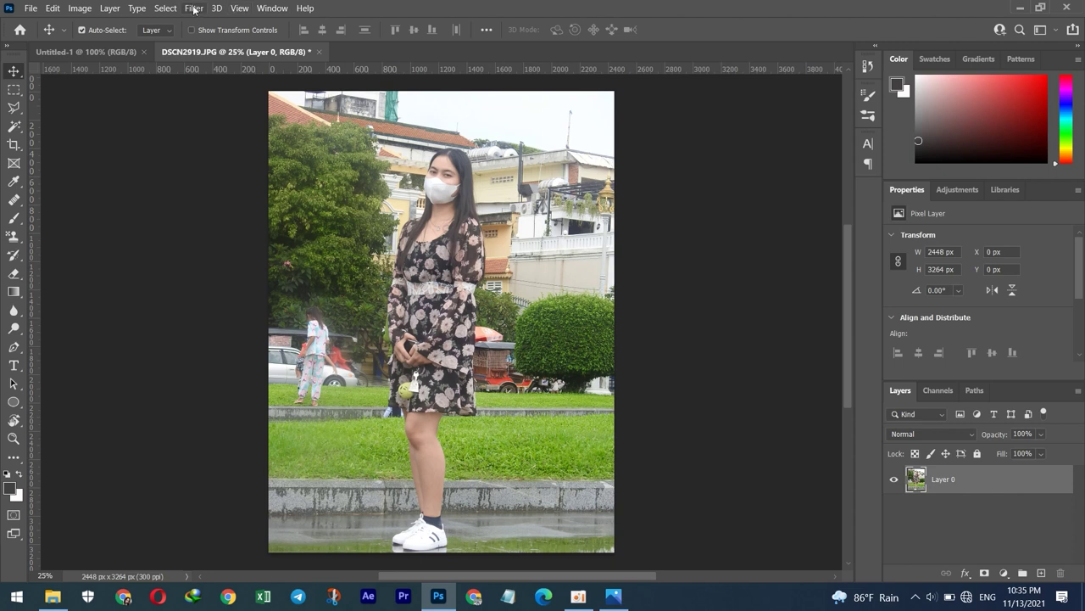
pyautogui.click(195, 10)
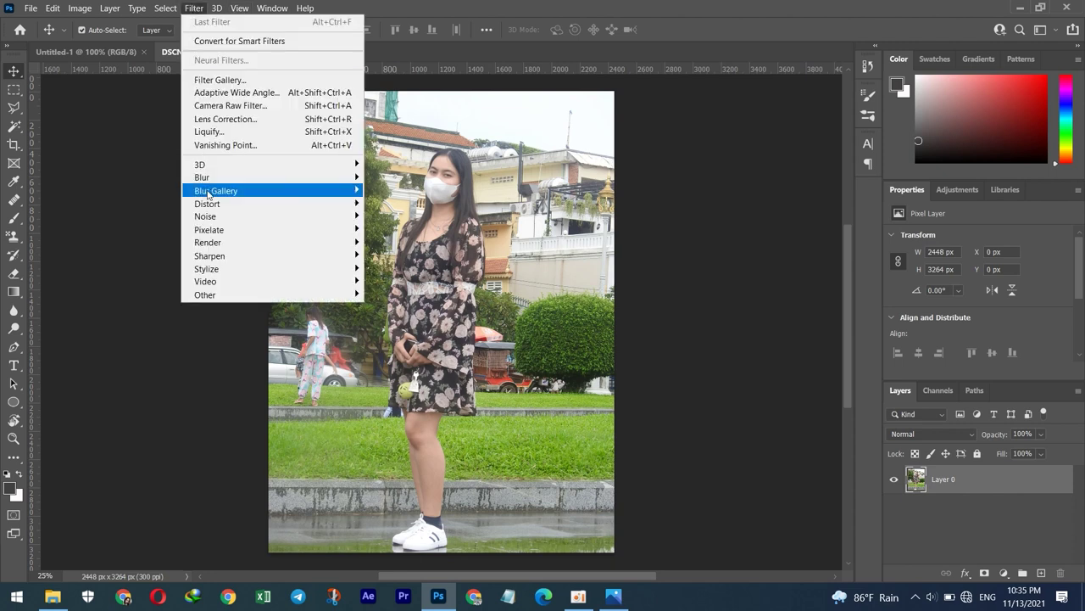
pyautogui.moveTo(216, 191)
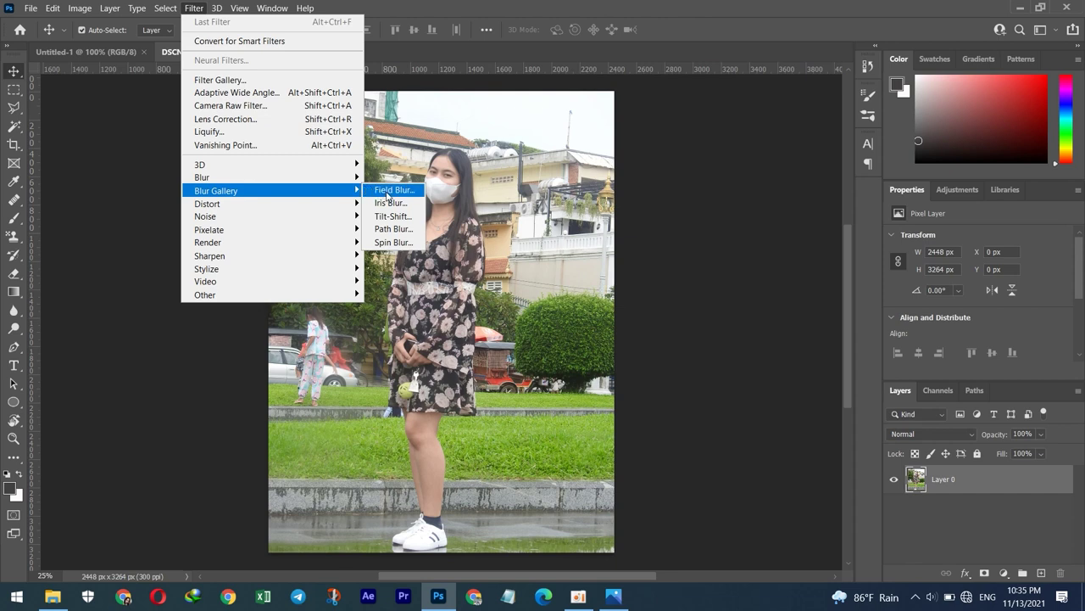
pyautogui.click(391, 203)
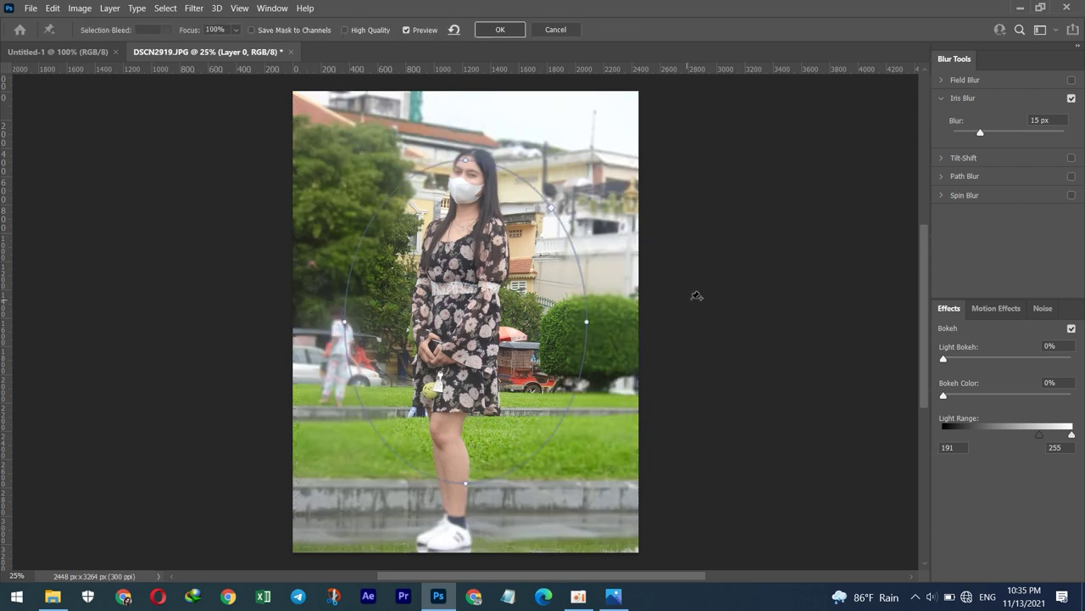
pyautogui.moveTo(466, 322)
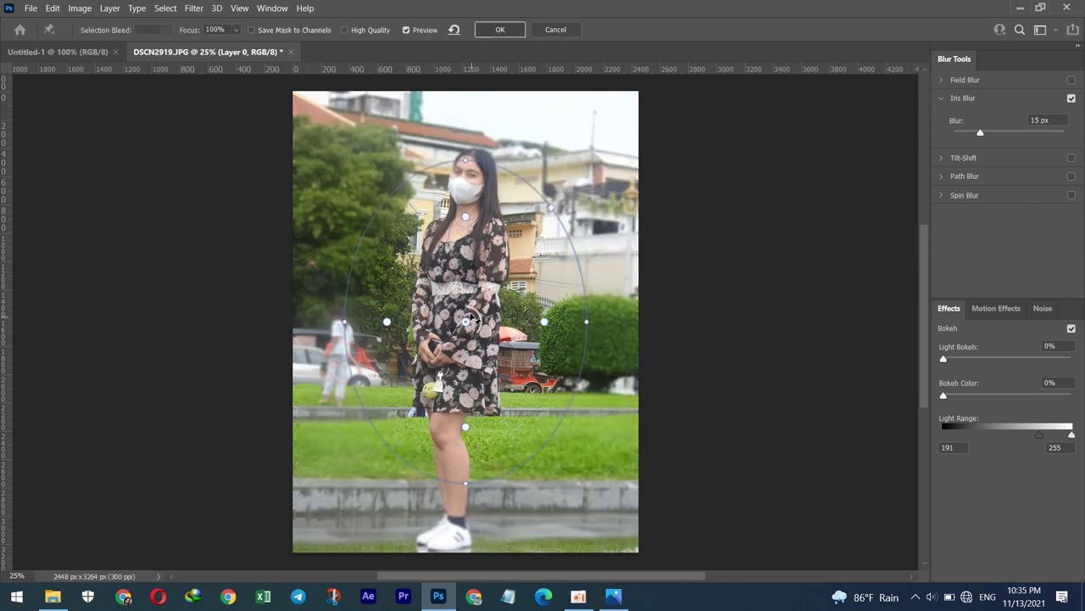
# Enlarge the iris blur ellipse around the woman, set Blur to 10 px, and apply it.
pyautogui.moveTo(469, 320); pyautogui.dragTo(472, 296)
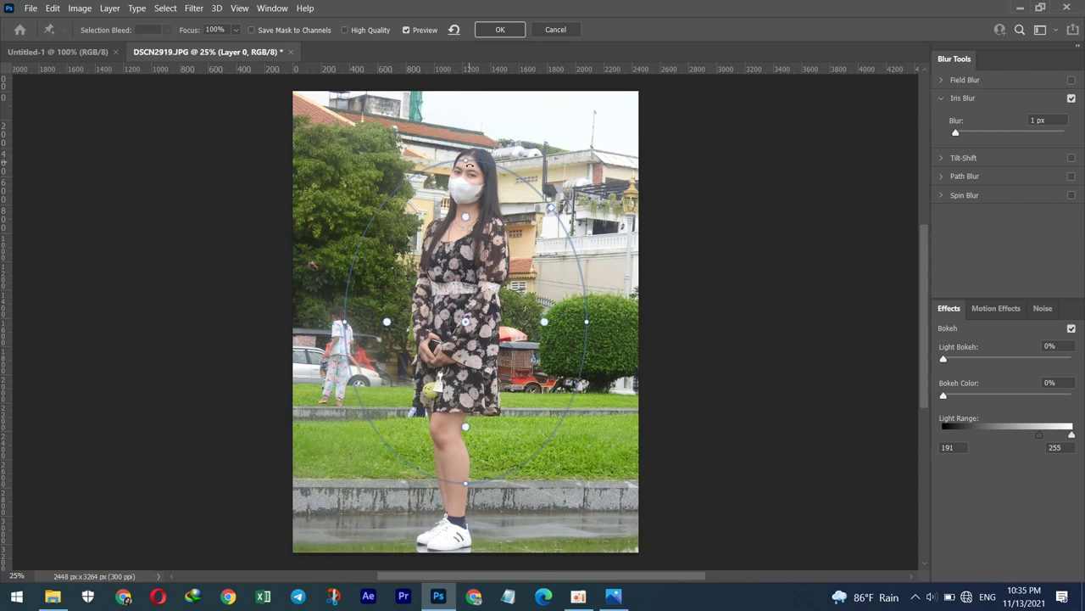
pyautogui.moveTo(466, 217); pyautogui.dragTo(466, 190)
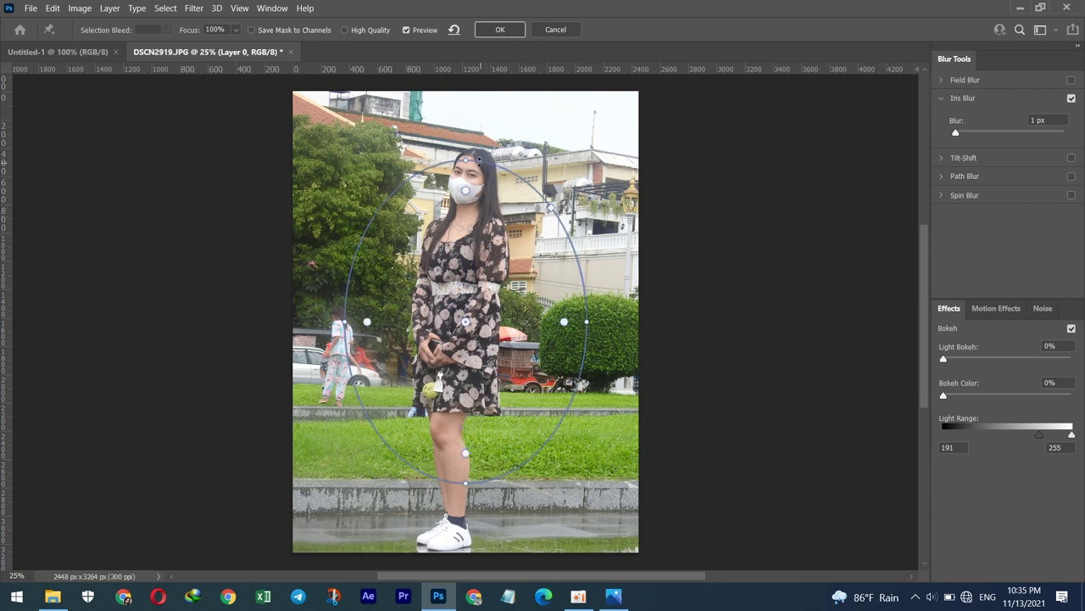
pyautogui.moveTo(477, 160)
pyautogui.mouseDown()
pyautogui.moveTo(487, 129)
pyautogui.moveTo(475, 134)
pyautogui.mouseUp()
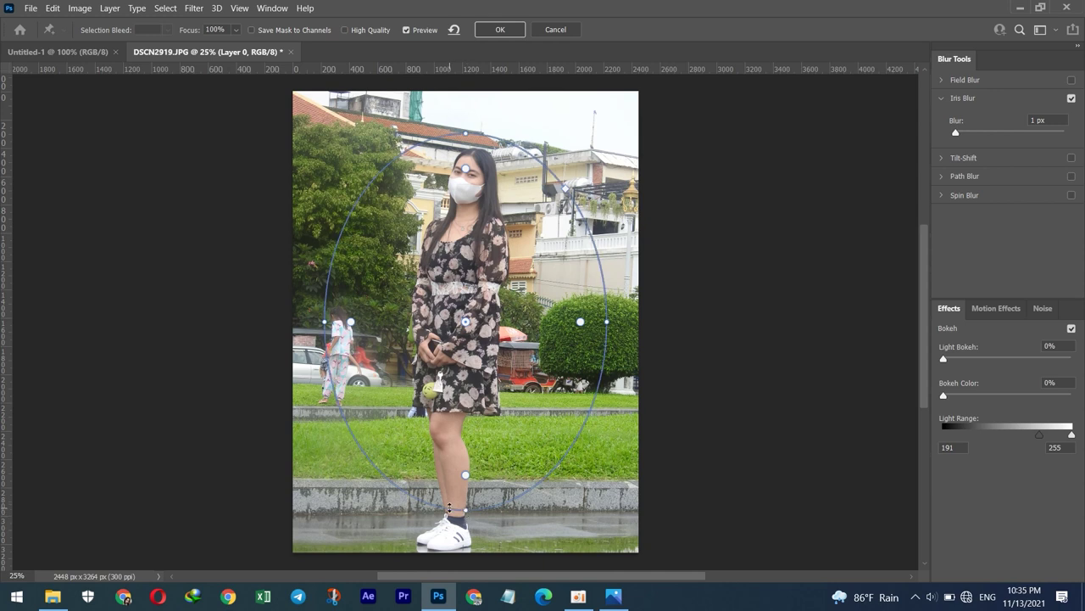
pyautogui.moveTo(449, 507); pyautogui.dragTo(451, 514)
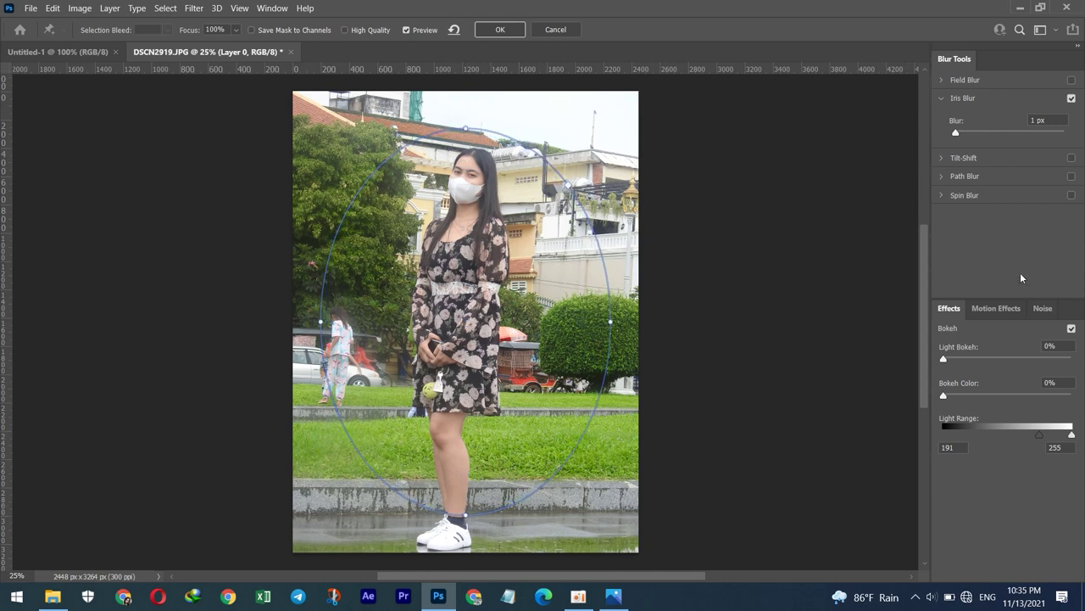
pyautogui.moveTo(956, 133)
pyautogui.mouseDown()
pyautogui.moveTo(990, 134)
pyautogui.moveTo(975, 137)
pyautogui.mouseUp()
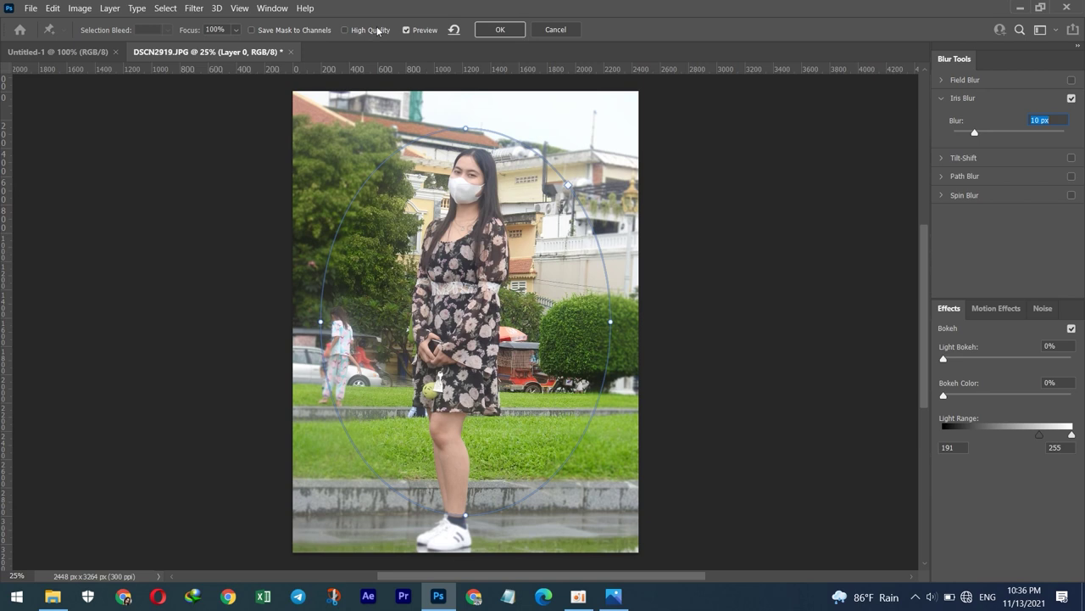
pyautogui.press('Return')
pyautogui.click(82, 11)
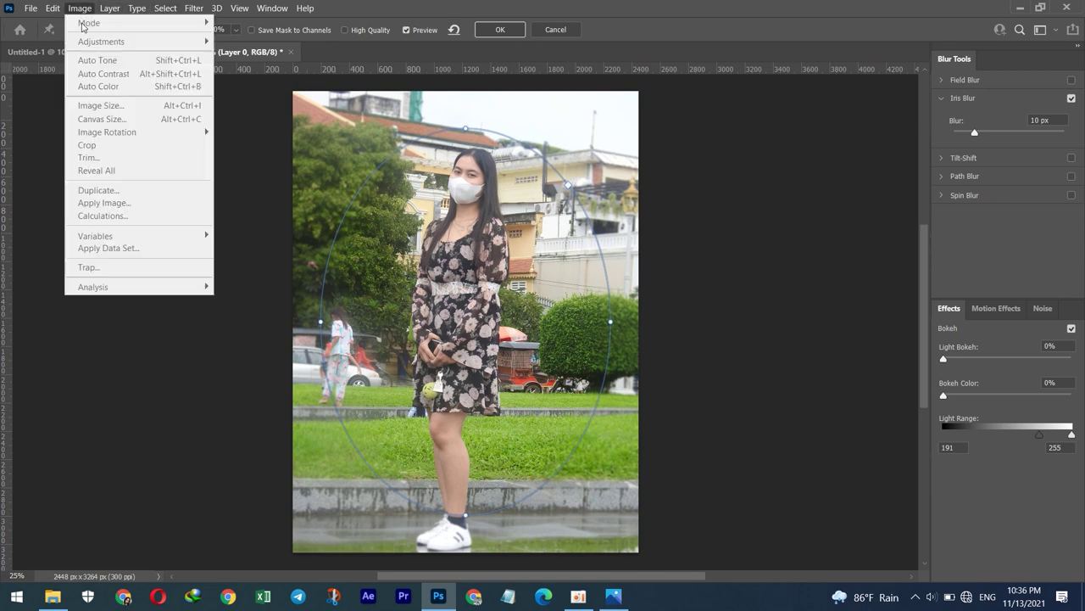
pyautogui.click(72, 10)
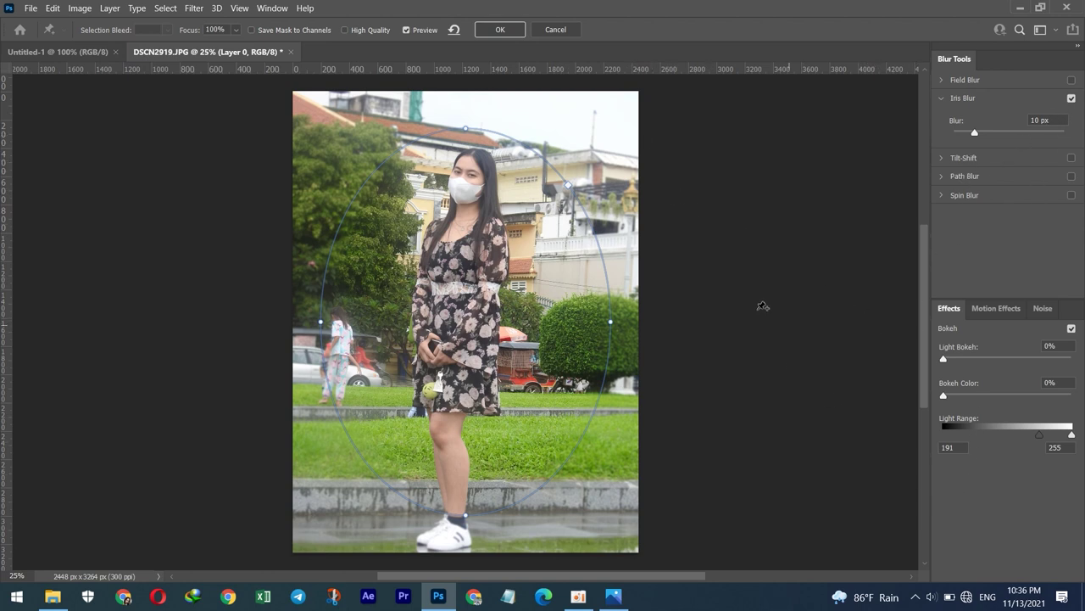
pyautogui.click(501, 30)
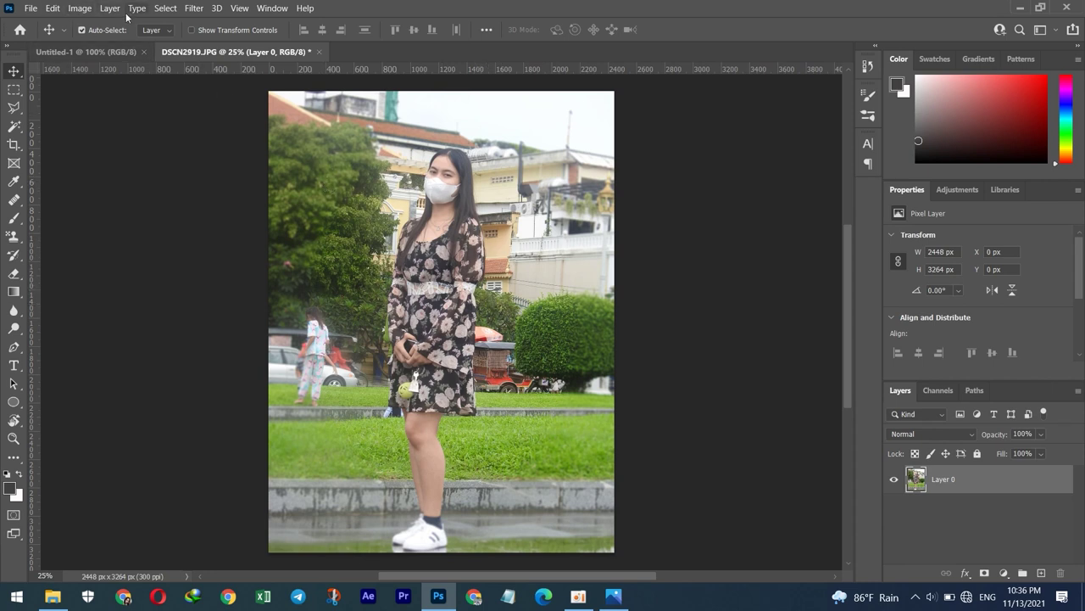
# Raise Brightness and Contrast slightly with Brightness/Contrast and apply the change.
pyautogui.click(78, 8)
pyautogui.moveTo(101, 40)
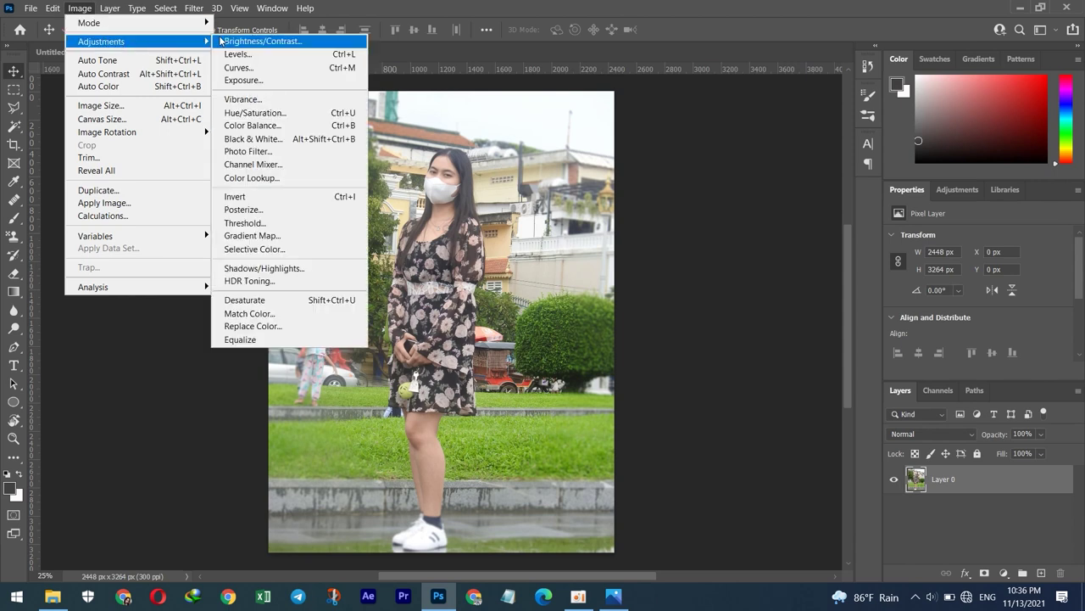
pyautogui.click(244, 40)
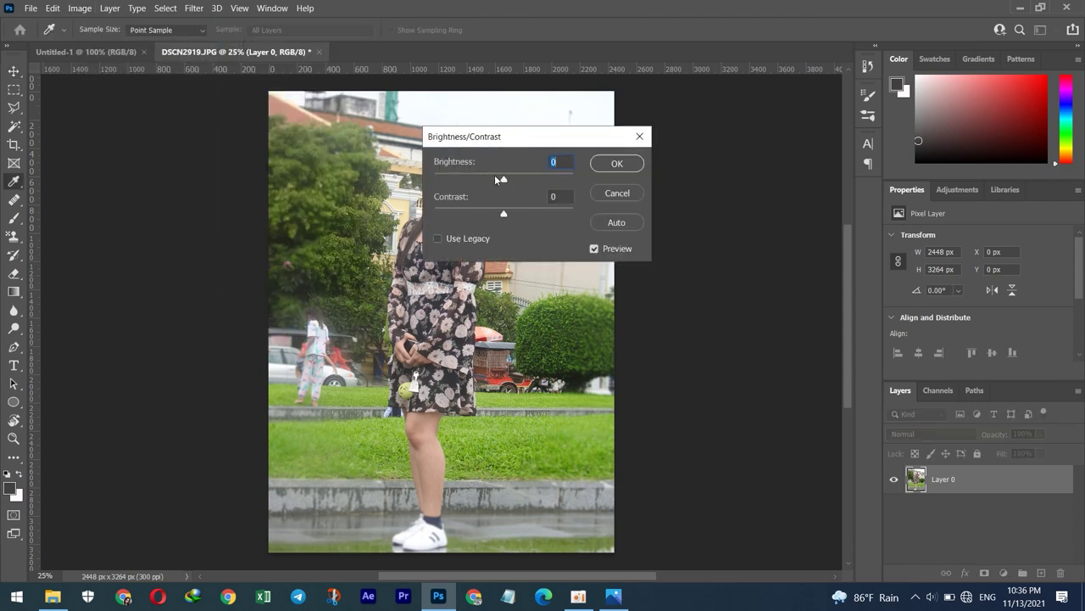
pyautogui.moveTo(505, 181); pyautogui.dragTo(510, 181)
pyautogui.moveTo(524, 141); pyautogui.dragTo(644, 140)
pyautogui.moveTo(637, 185); pyautogui.dragTo(637, 181)
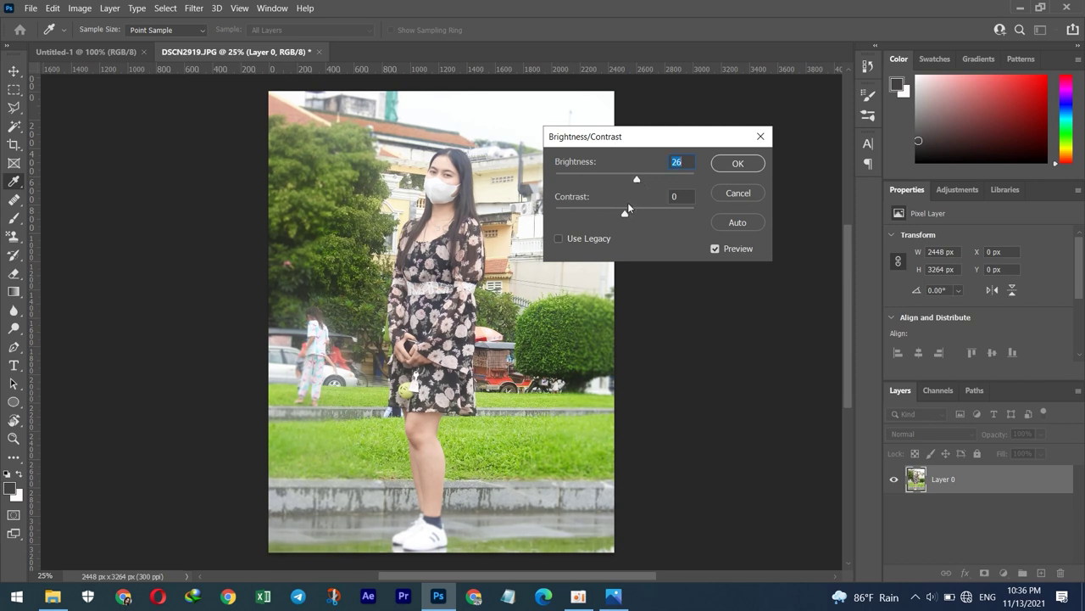
pyautogui.moveTo(625, 214)
pyautogui.mouseDown()
pyautogui.moveTo(667, 216)
pyautogui.moveTo(621, 215)
pyautogui.moveTo(632, 180)
pyautogui.mouseUp()
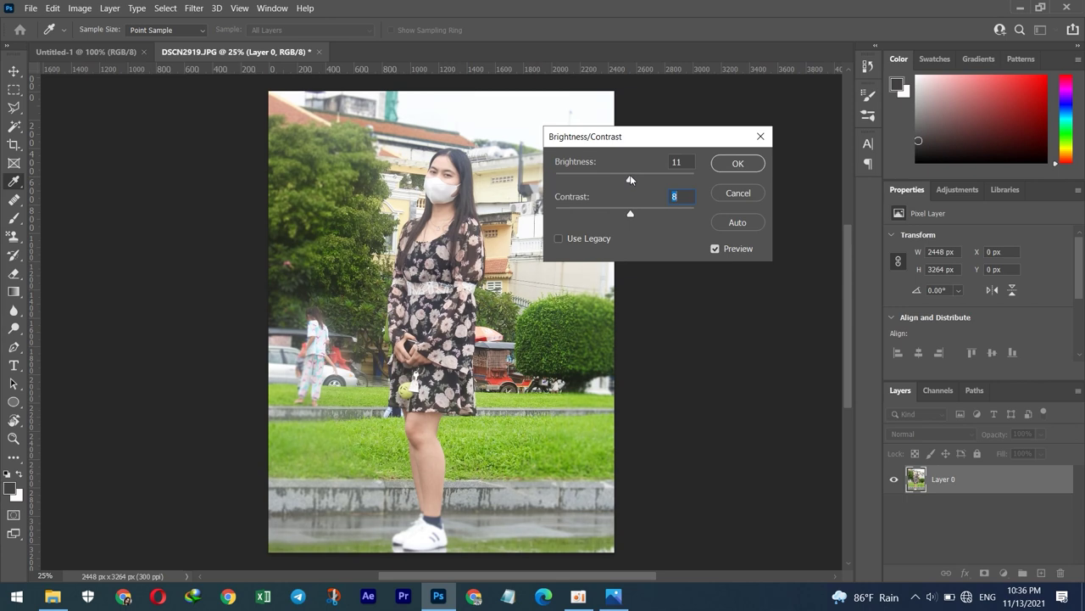
pyautogui.moveTo(632, 179); pyautogui.dragTo(635, 179)
pyautogui.click(632, 212)
pyautogui.click(738, 163)
pyautogui.press('v')
pyautogui.click(77, 9)
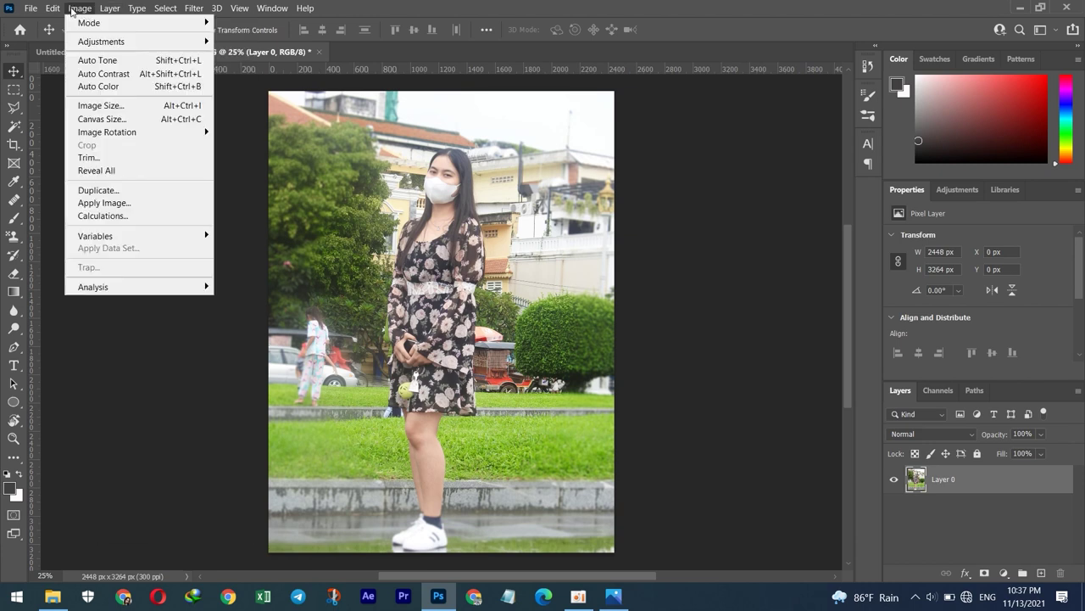
pyautogui.moveTo(102, 41)
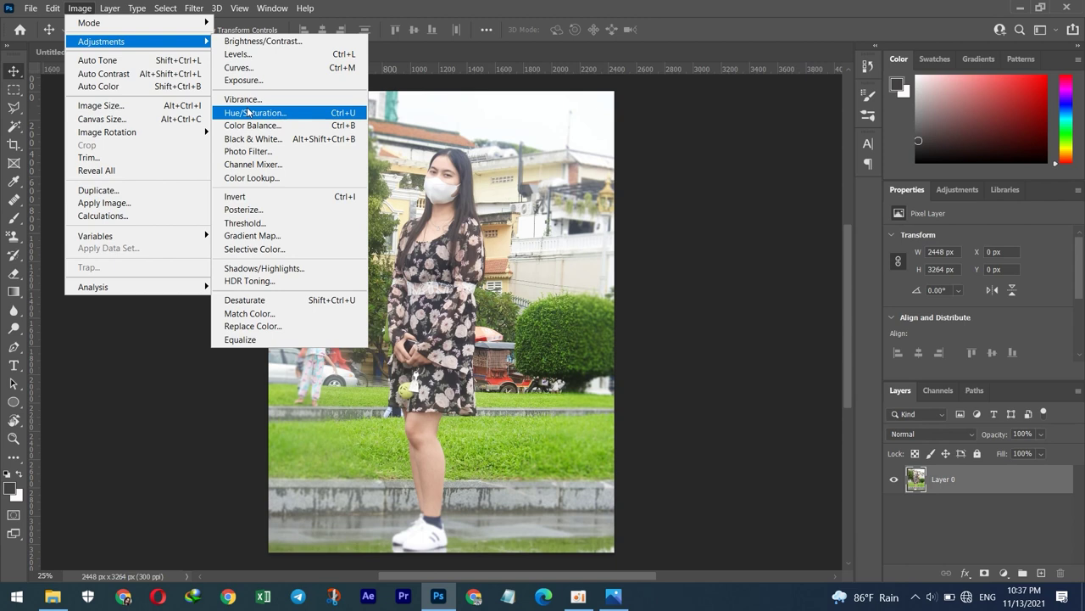
# Set Hue to +4 and Saturation to +5 in Hue/Saturation and apply.
pyautogui.click(249, 113)
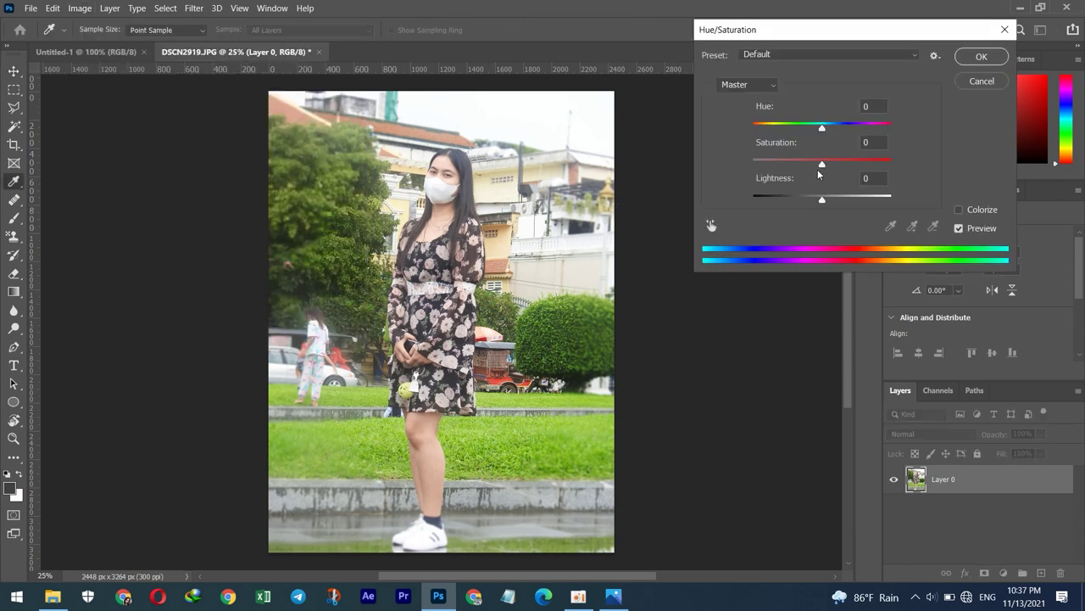
pyautogui.moveTo(821, 164)
pyautogui.mouseDown()
pyautogui.moveTo(856, 164)
pyautogui.moveTo(825, 164)
pyautogui.mouseUp()
pyautogui.moveTo(821, 127); pyautogui.dragTo(829, 128)
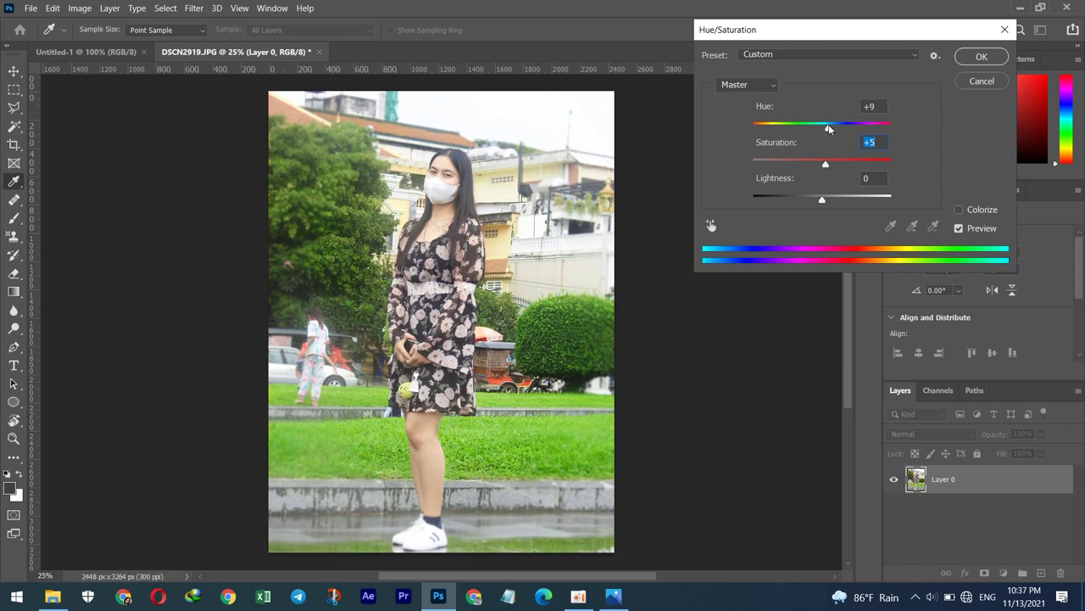
pyautogui.moveTo(830, 128); pyautogui.dragTo(827, 127)
pyautogui.click(825, 127)
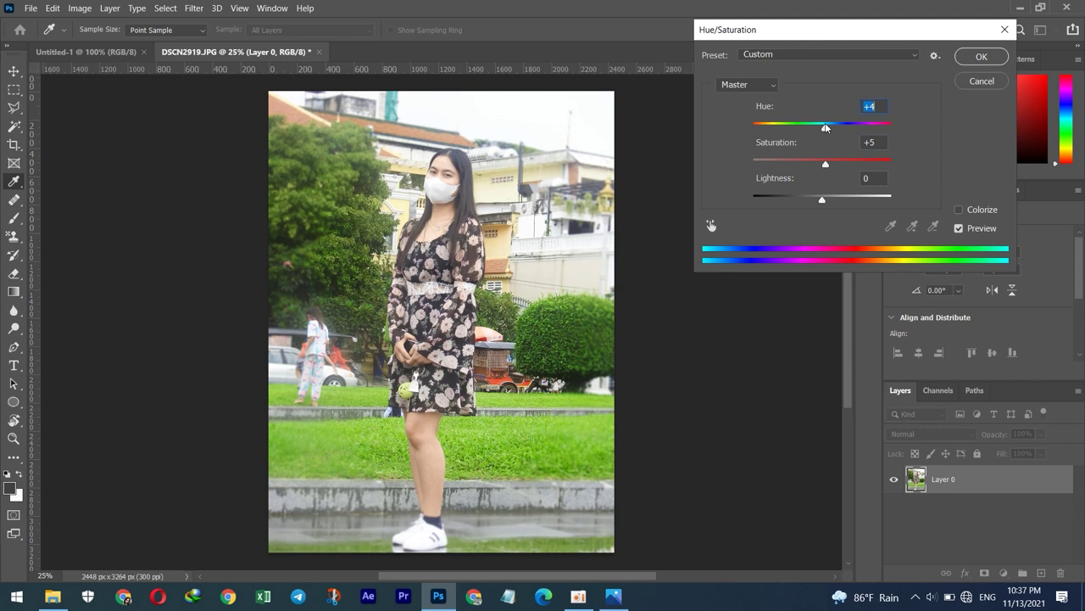
pyautogui.click(979, 56)
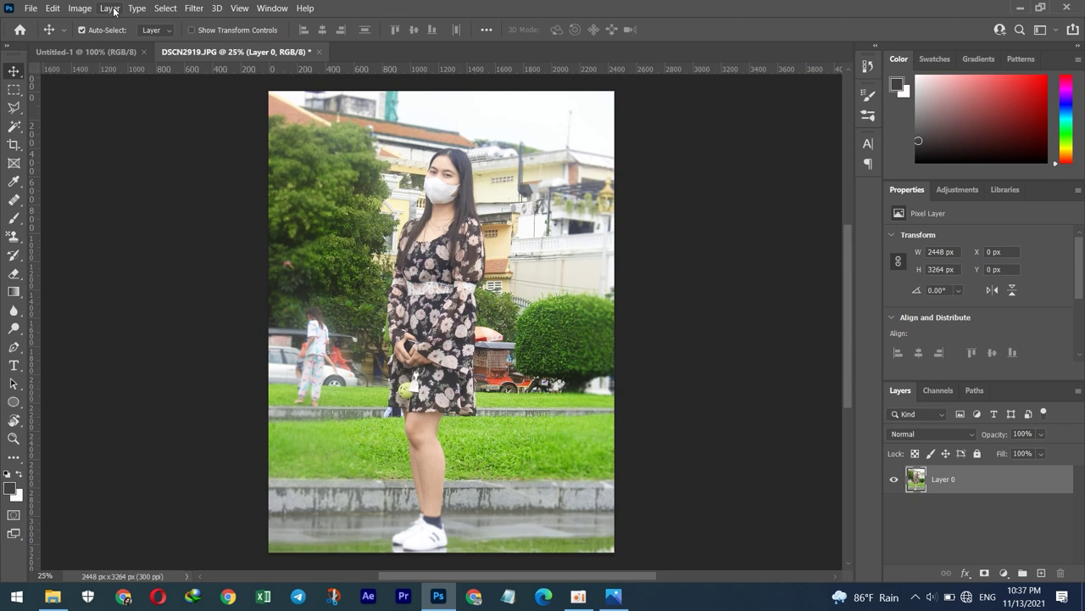
# Apply a second 30 px Iris Blur with the ellipse stretched up over the woman.
pyautogui.click(191, 10)
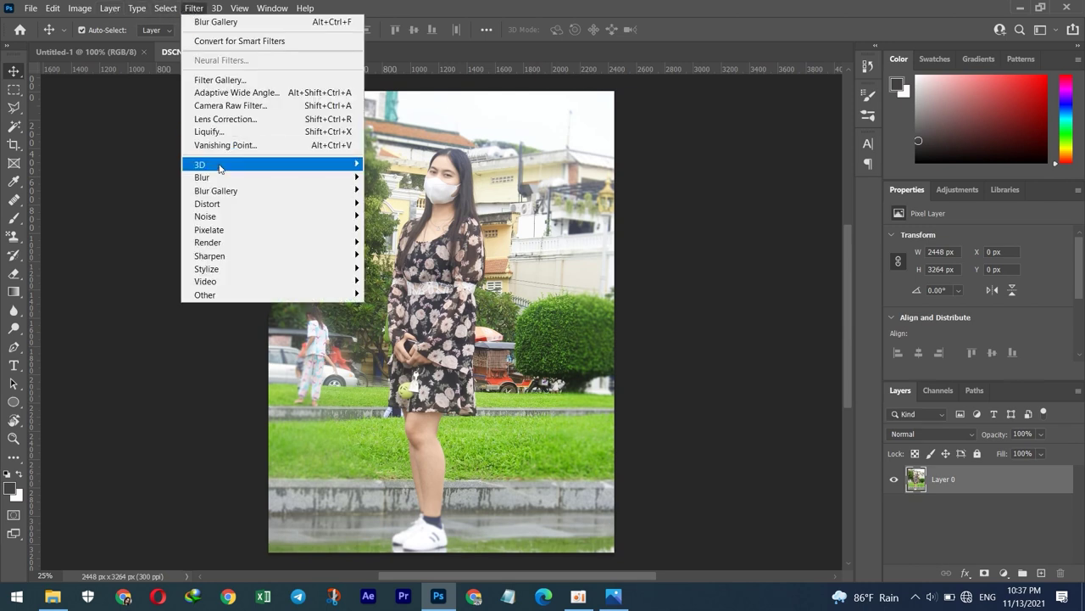
pyautogui.moveTo(254, 191)
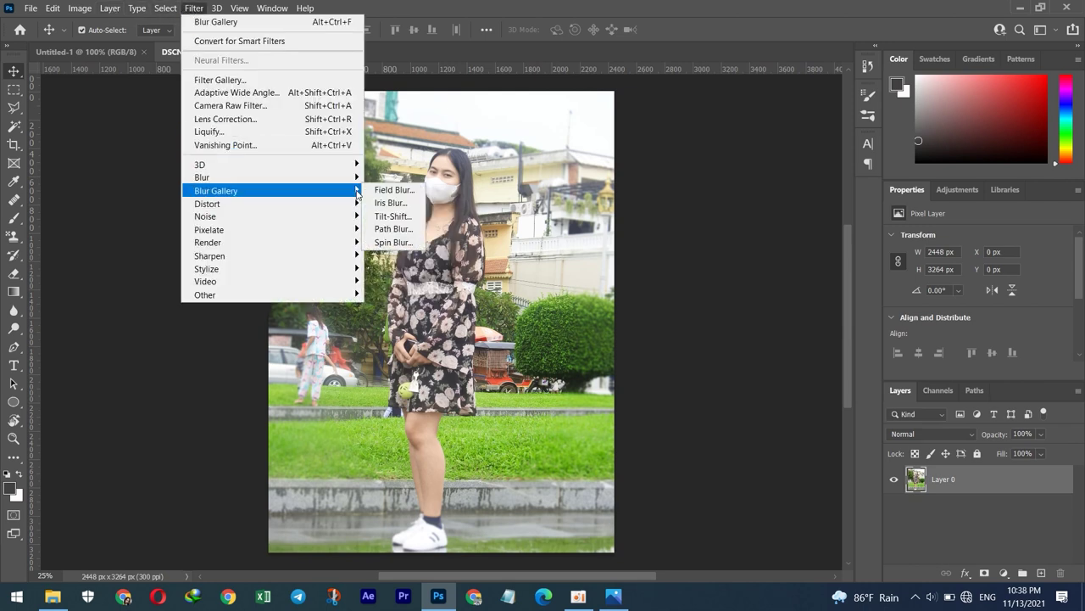
pyautogui.click(390, 204)
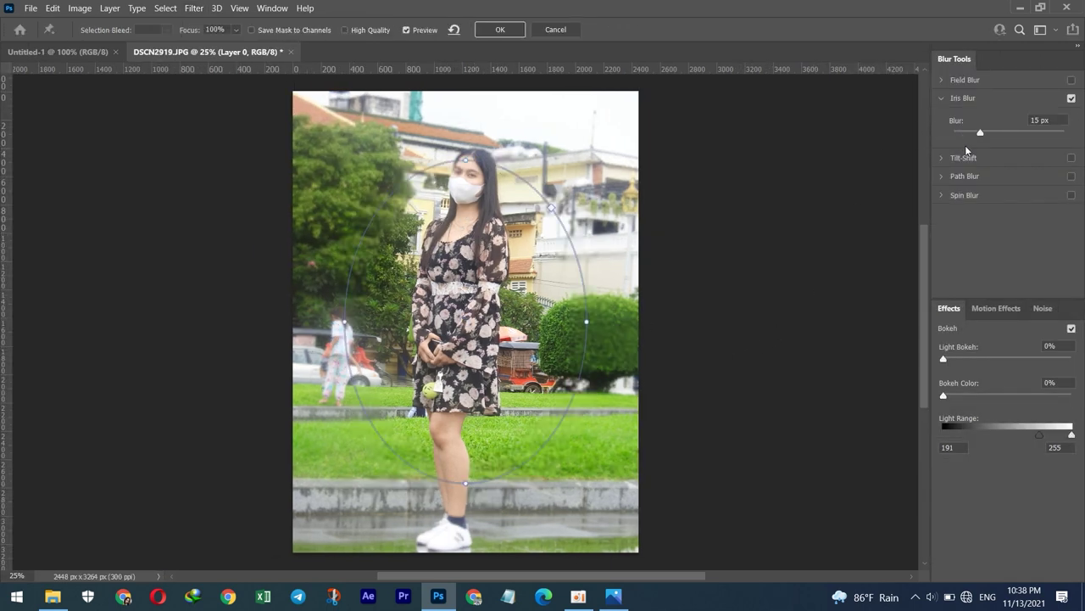
pyautogui.moveTo(466, 161)
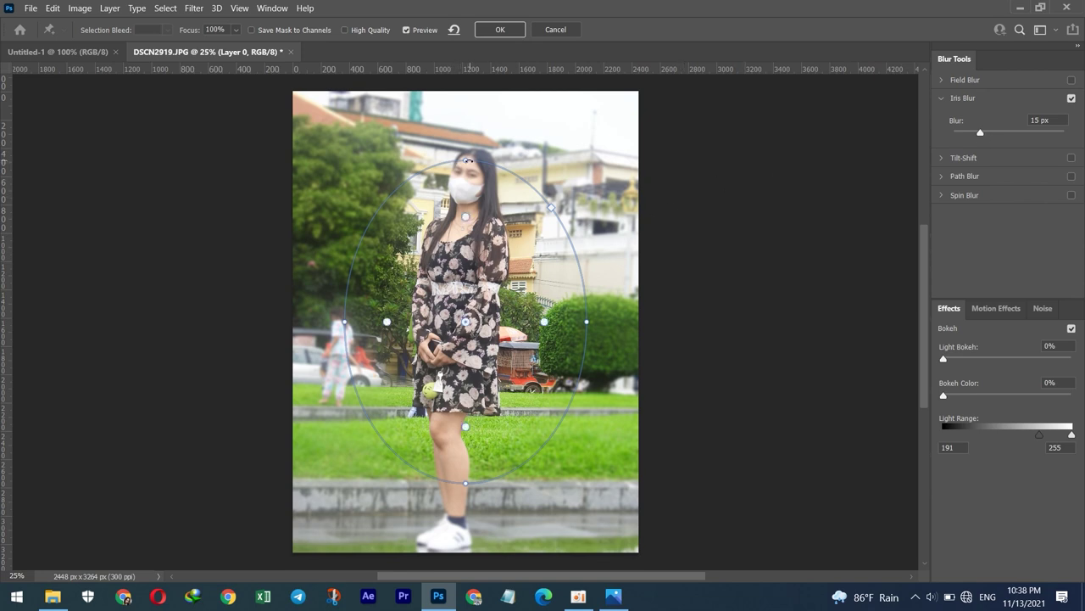
pyautogui.moveTo(465, 218); pyautogui.dragTo(469, 176)
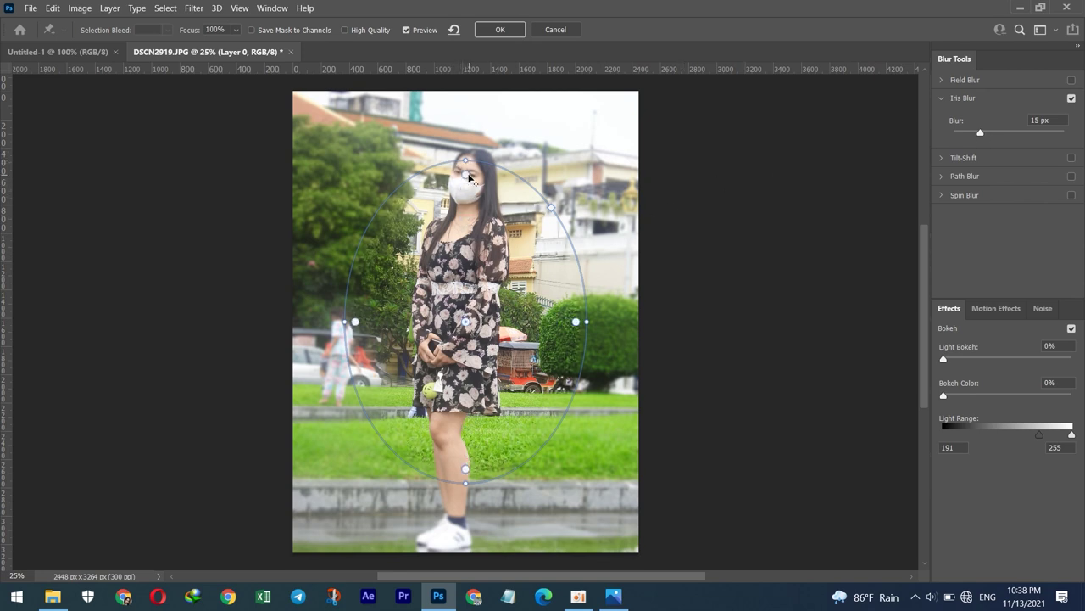
pyautogui.moveTo(461, 160); pyautogui.dragTo(471, 139)
pyautogui.moveTo(576, 325)
pyautogui.mouseDown()
pyautogui.moveTo(553, 324)
pyautogui.moveTo(585, 315)
pyautogui.mouseUp()
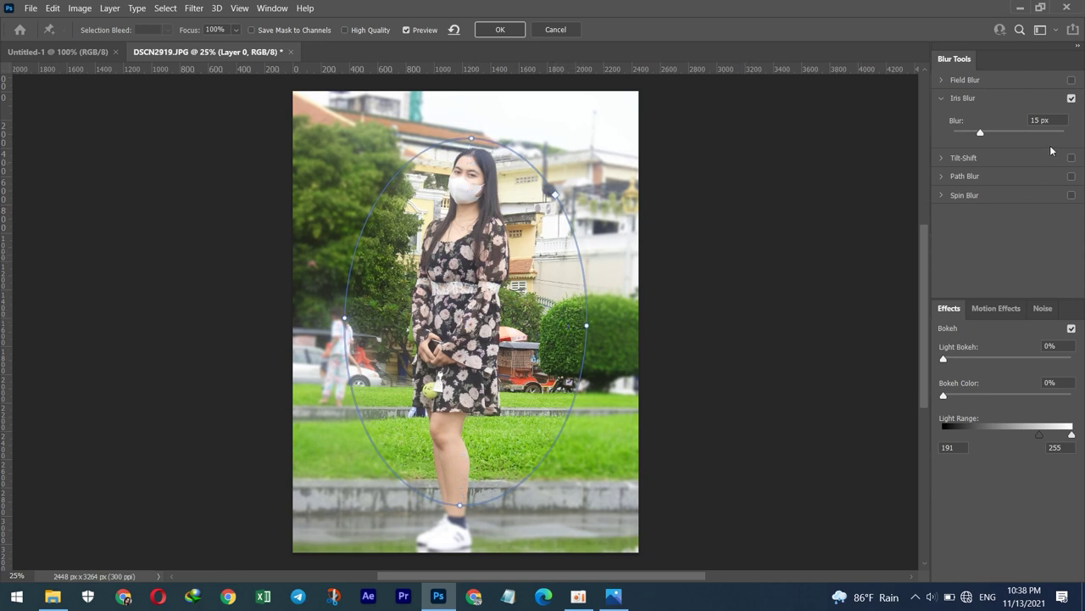
pyautogui.moveTo(980, 135); pyautogui.dragTo(995, 135)
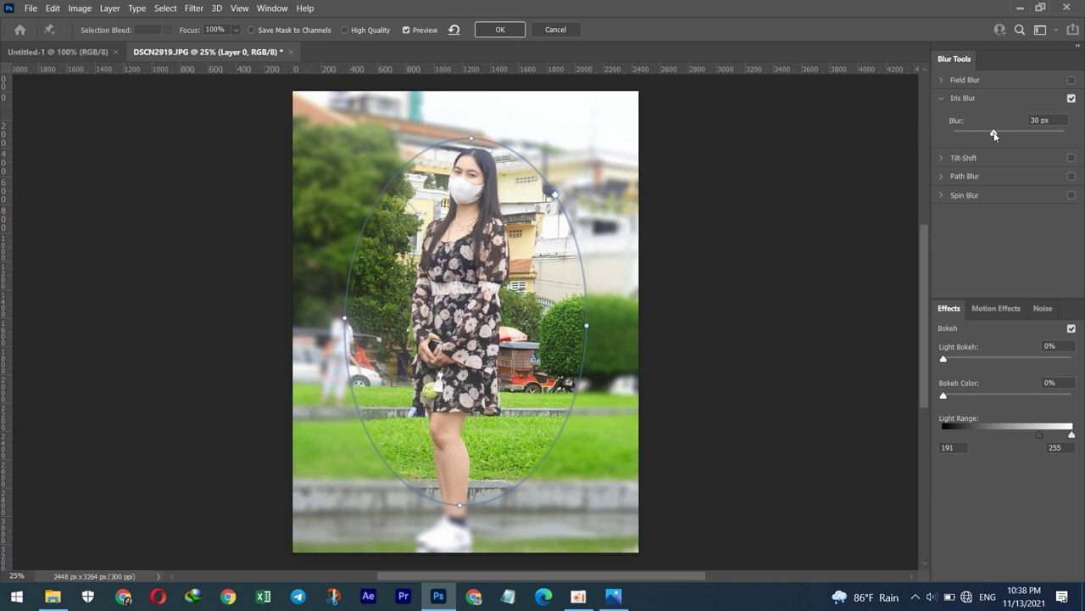
pyautogui.click(501, 30)
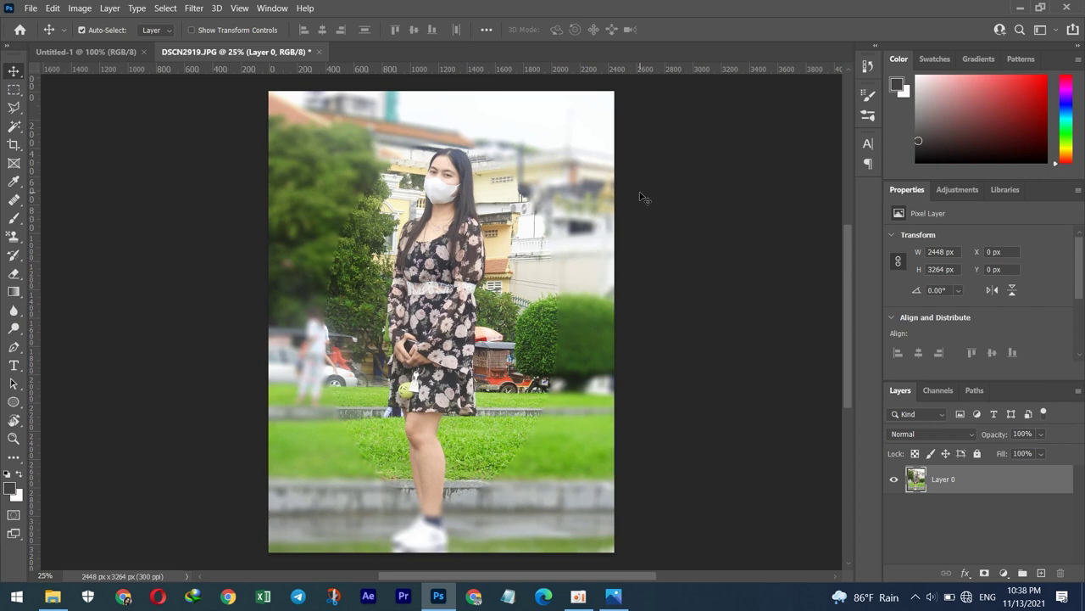
# Save a JPEG copy, DSCN2919 copy.jpg, at quality 12 in the Video Camera folder.
pyautogui.click(30, 9)
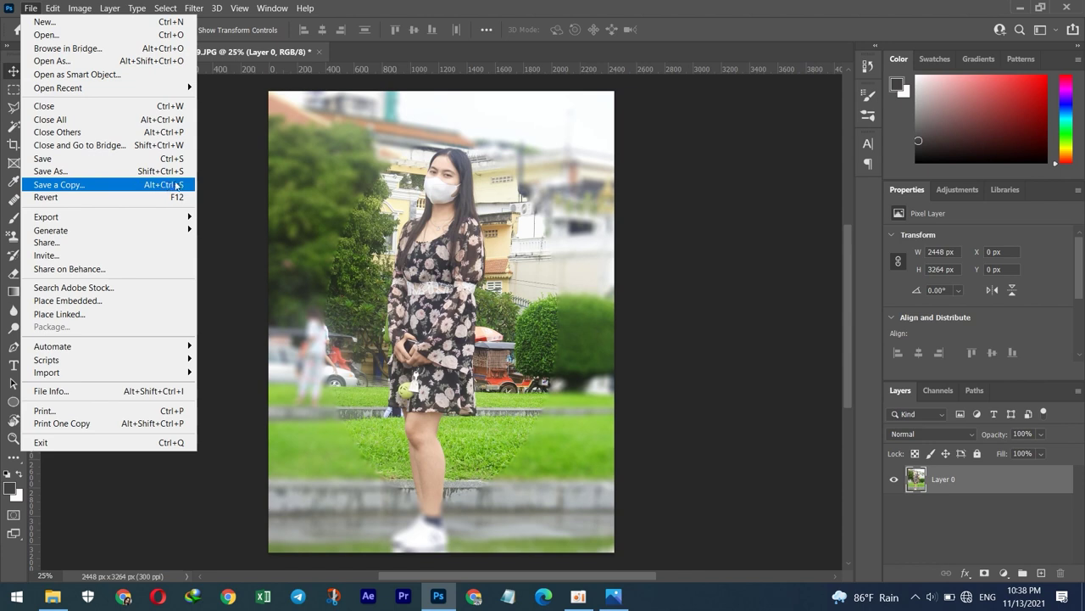
pyautogui.click(179, 184)
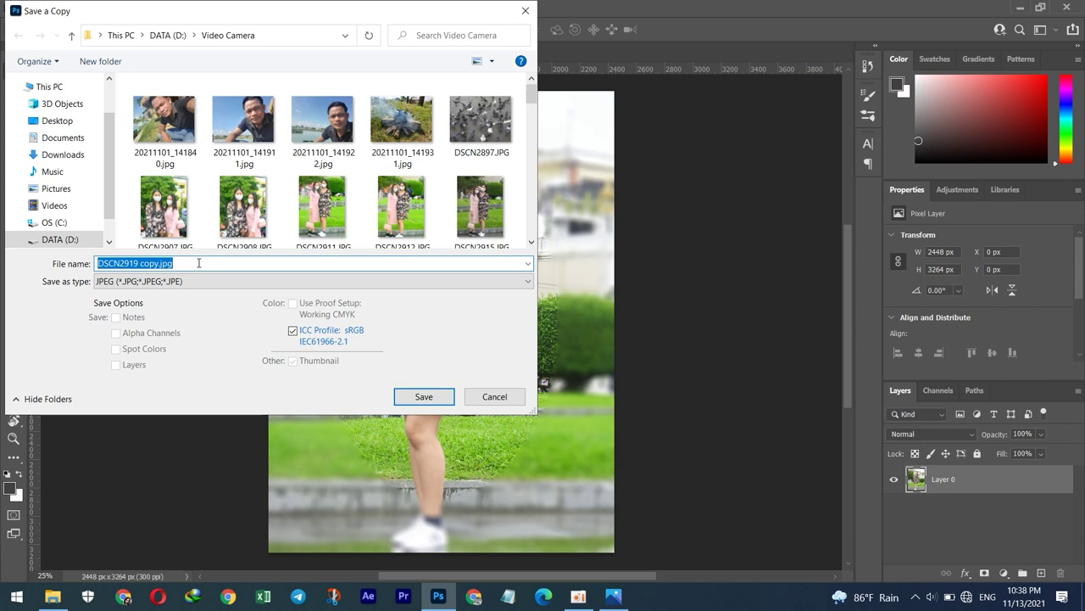
pyautogui.click(421, 397)
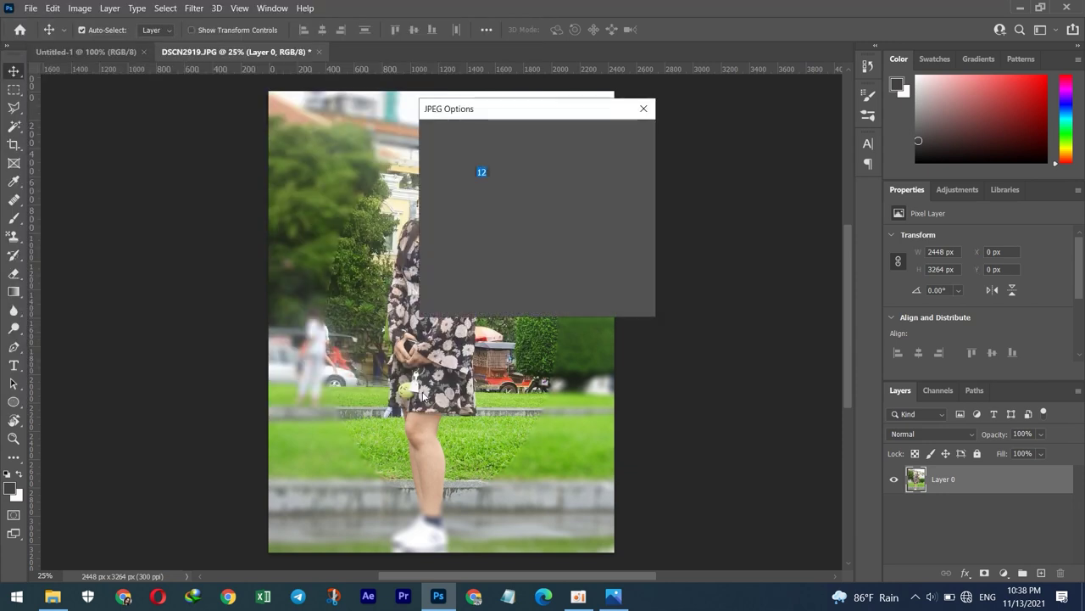
pyautogui.click(607, 137)
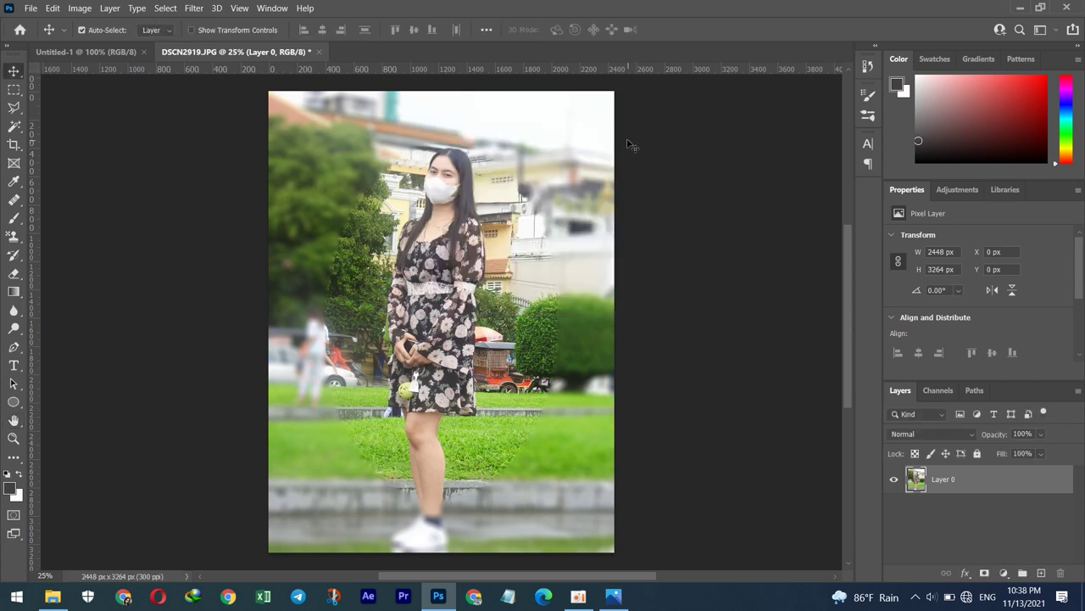
# In File Explorer, browse to DATA (D:) > Video Camera and select DSCN2919 copy.jpg.
pyautogui.moveTo(52, 596)
pyautogui.click(85, 539)
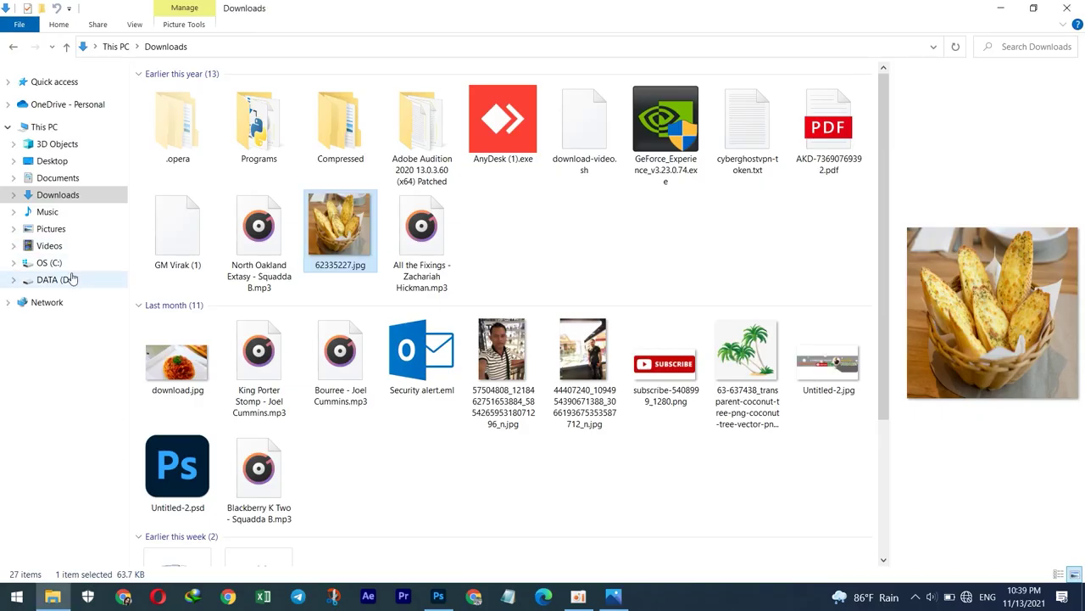
pyautogui.click(72, 279)
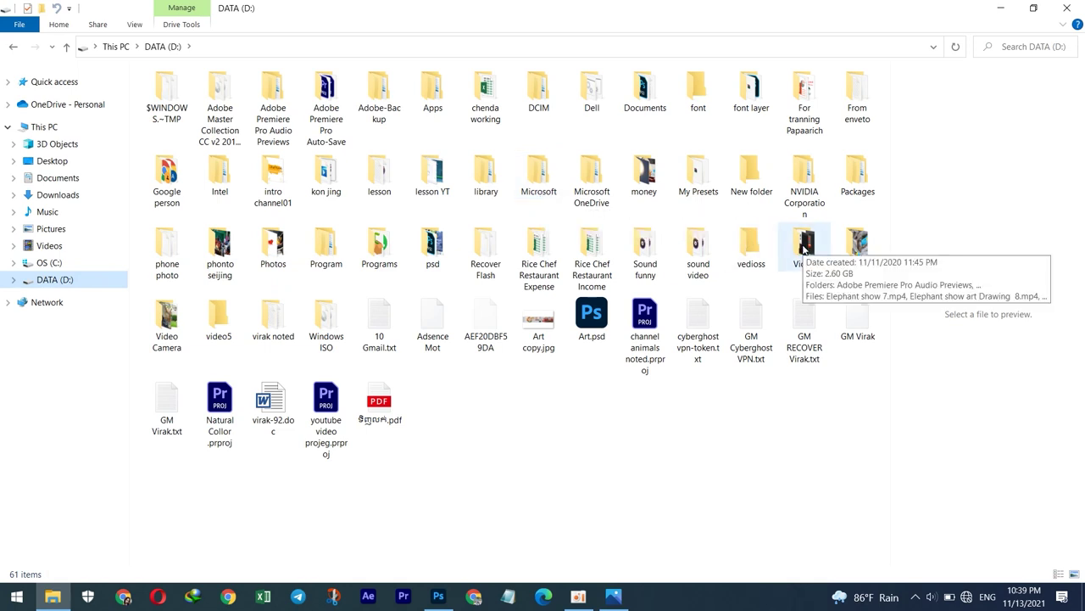
pyautogui.doubleClick(174, 310)
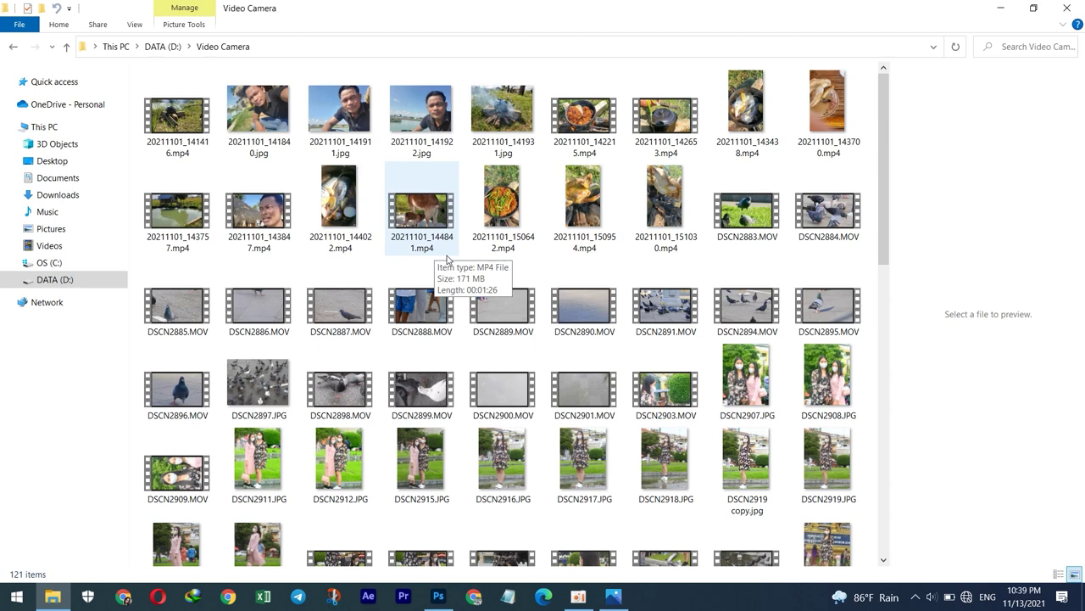
pyautogui.scroll(-2, 448, 261)
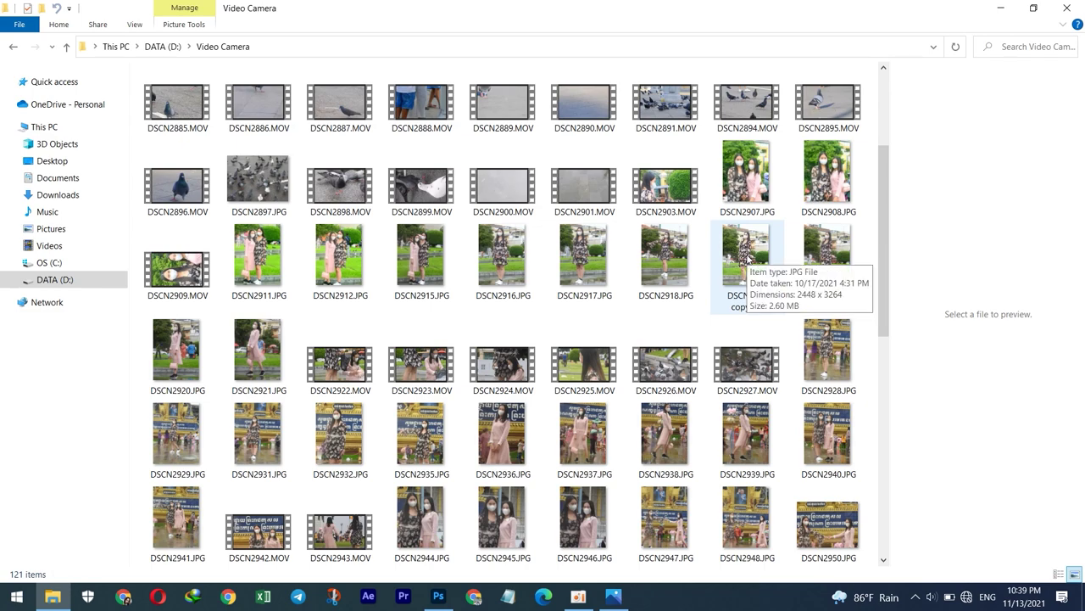
pyautogui.scroll(2, 749, 259)
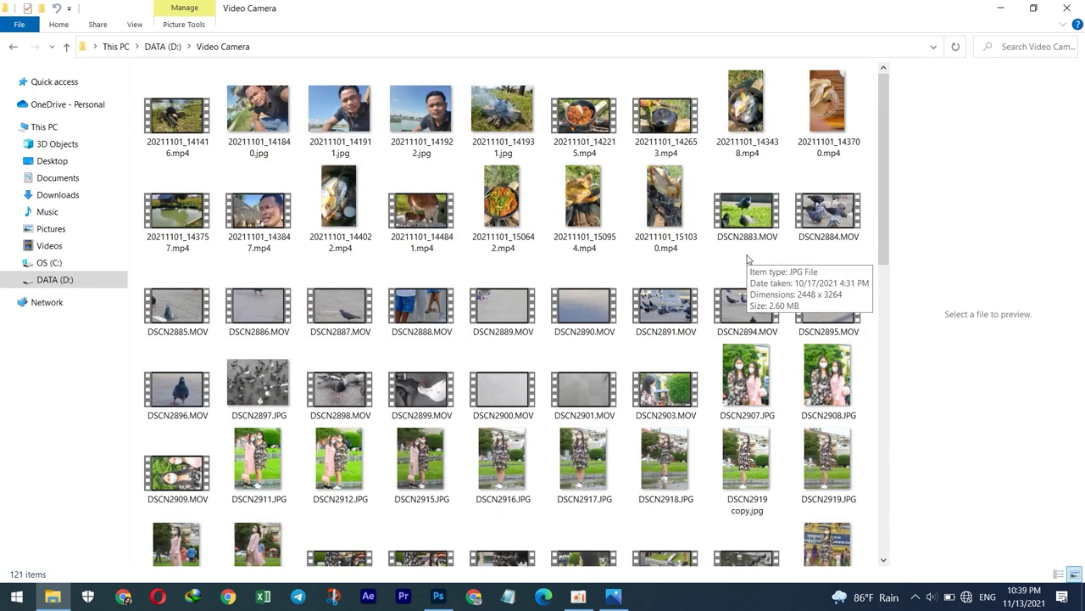
pyautogui.scroll(-7, 748, 261)
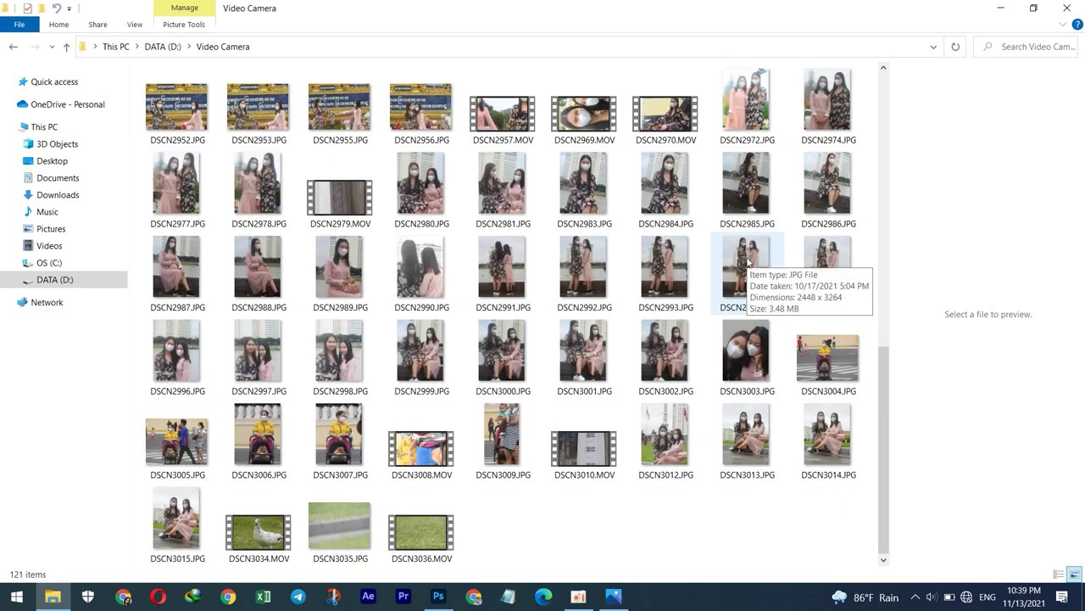
pyautogui.scroll(3, 749, 261)
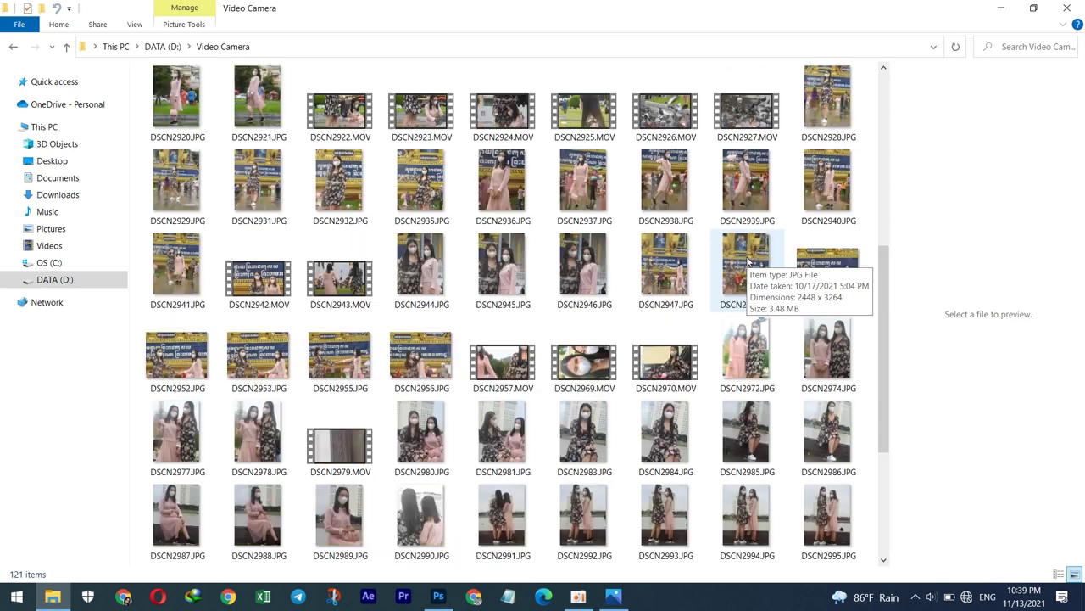
pyautogui.scroll(3, 748, 262)
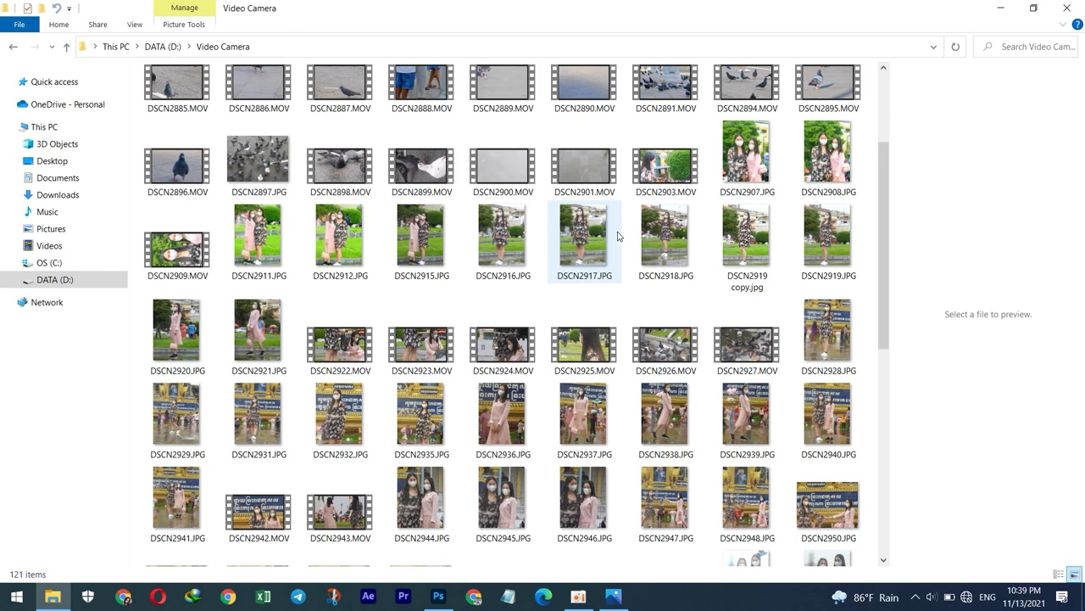
pyautogui.click(737, 241)
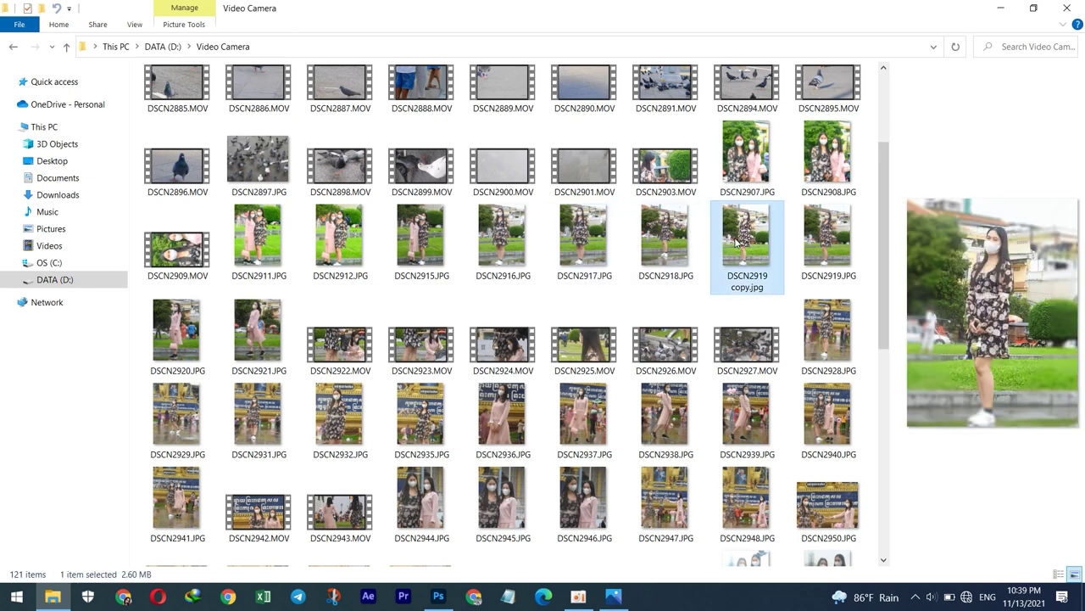
# Open DSCN2919 copy.jpg in Photos and zoom in and out to inspect it.
pyautogui.doubleClick(744, 242)
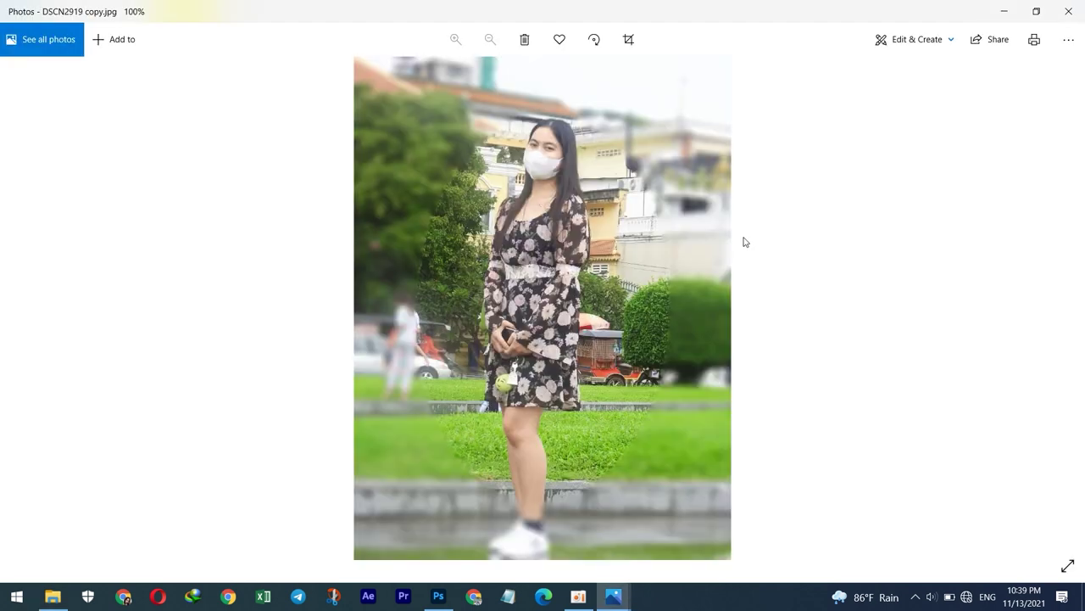
pyautogui.scroll(1, 592, 187)
pyautogui.scroll(1, 598, 183)
pyautogui.scroll(1, 607, 178)
pyautogui.scroll(1, 612, 174)
pyautogui.scroll(-1, 614, 166)
pyautogui.scroll(-1, 617, 166)
pyautogui.scroll(-1, 622, 167)
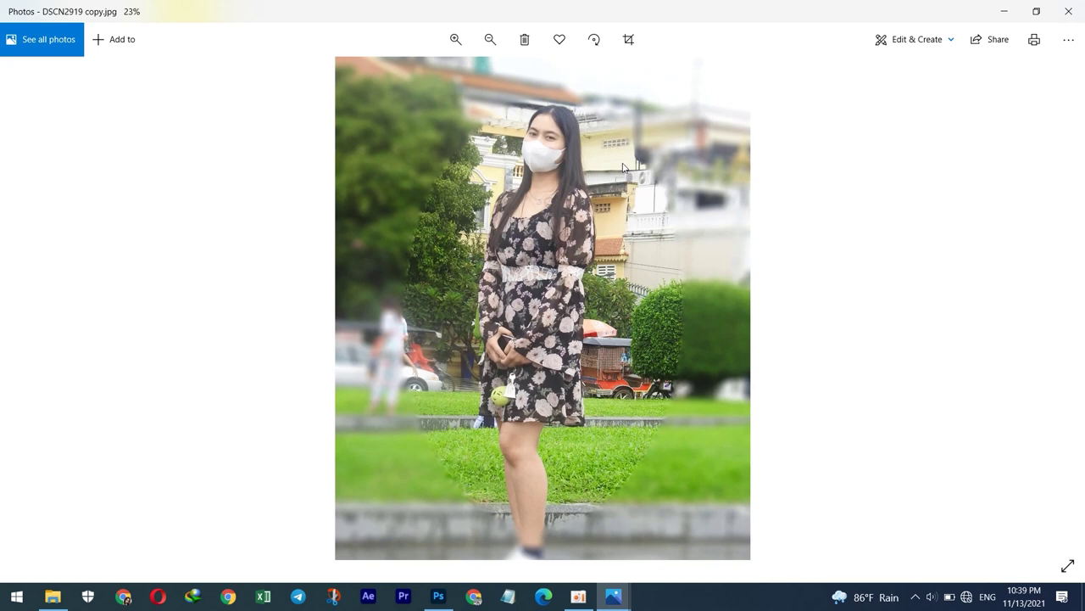
pyautogui.scroll(2, 624, 167)
pyautogui.scroll(1, 624, 167)
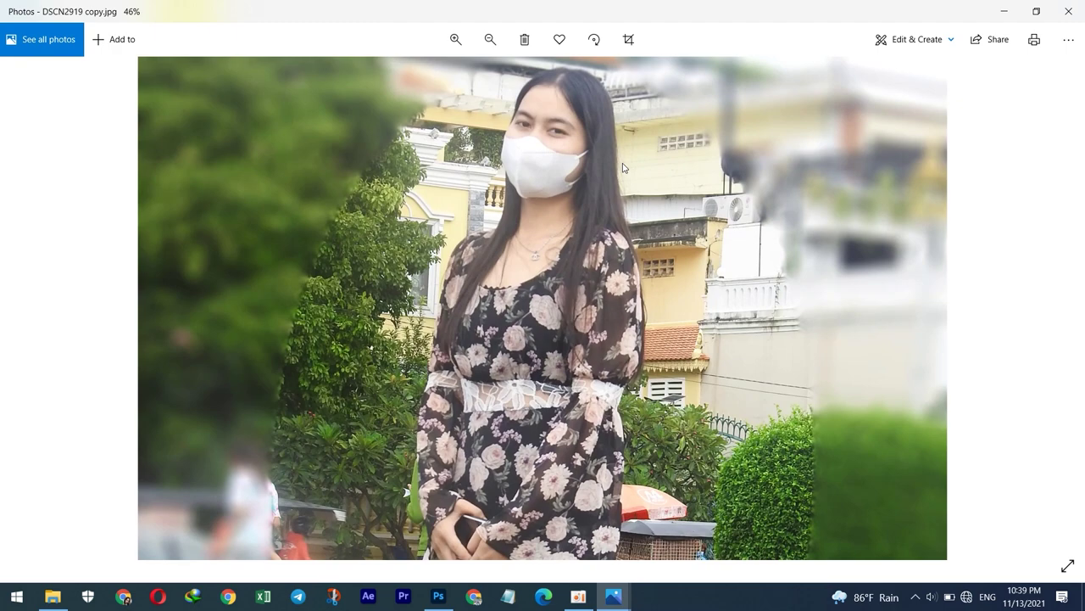
pyautogui.scroll(1, 623, 167)
# Zoom and pan the enlarged photo to examine the woman's face closely.
pyautogui.moveTo(624, 167); pyautogui.dragTo(557, 330)
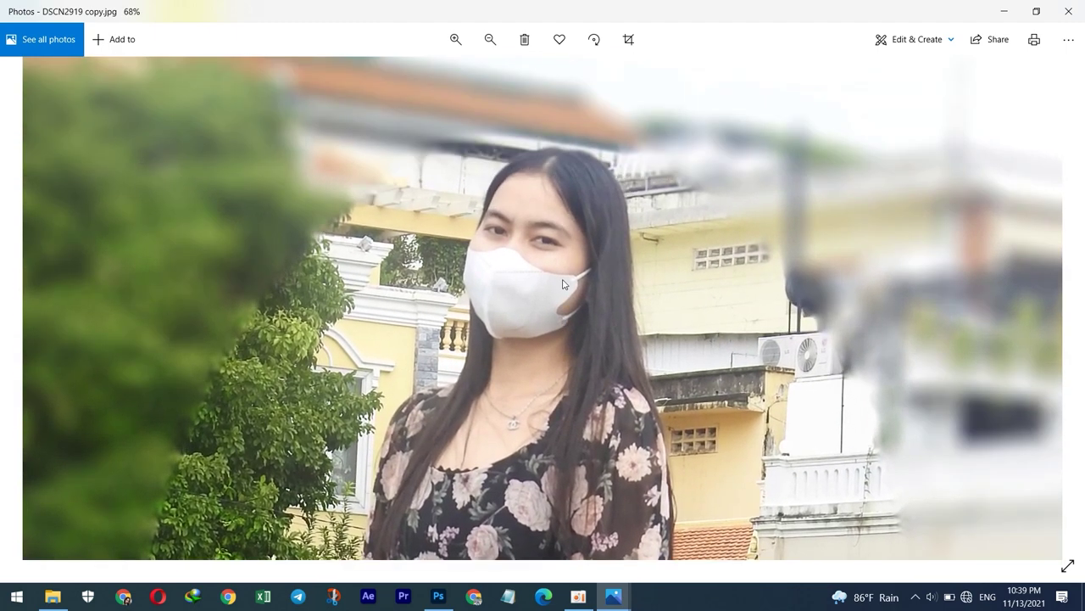
pyautogui.scroll(2, 556, 292)
pyautogui.scroll(1, 556, 274)
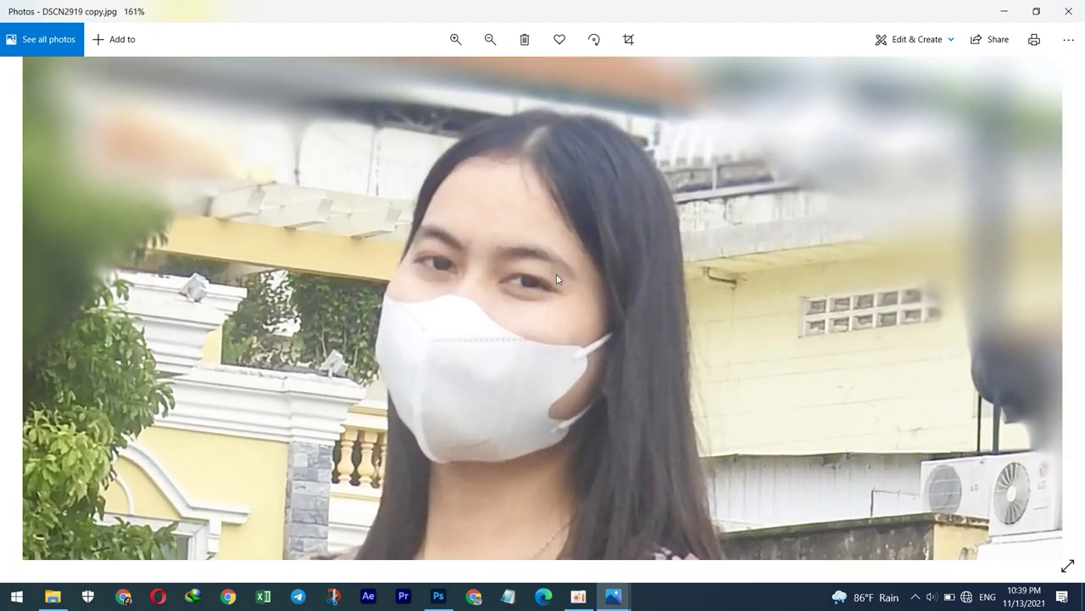
pyautogui.scroll(1, 556, 272)
pyautogui.scroll(-1, 556, 272)
pyautogui.scroll(-1, 560, 263)
pyautogui.scroll(-1, 564, 256)
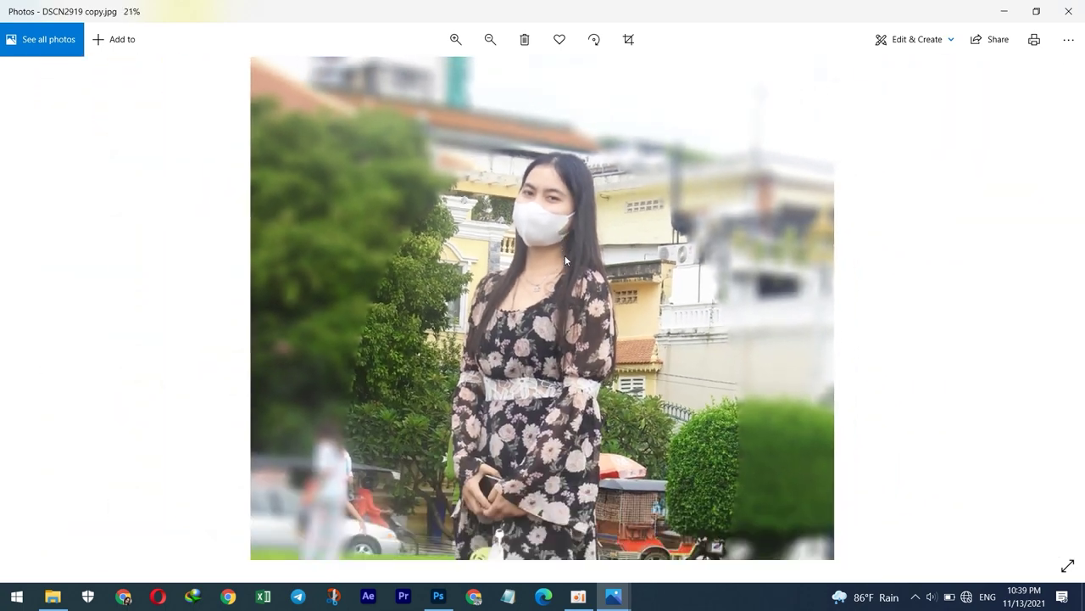
pyautogui.scroll(-1, 568, 256)
pyautogui.scroll(1, 568, 257)
pyautogui.scroll(1, 566, 258)
pyautogui.moveTo(564, 259); pyautogui.dragTo(552, 291)
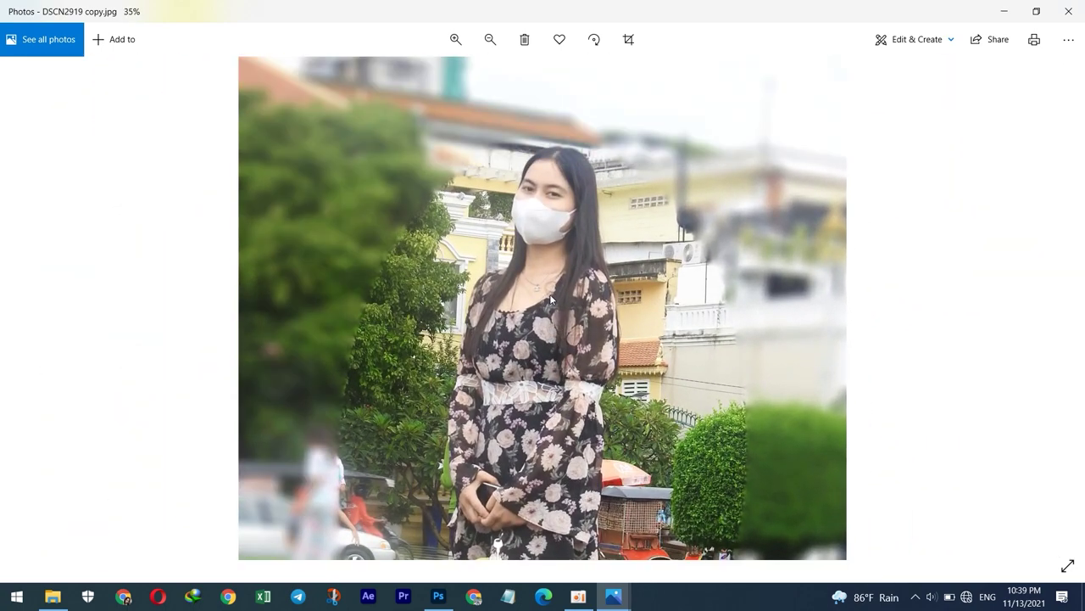
pyautogui.scroll(-2, 551, 291)
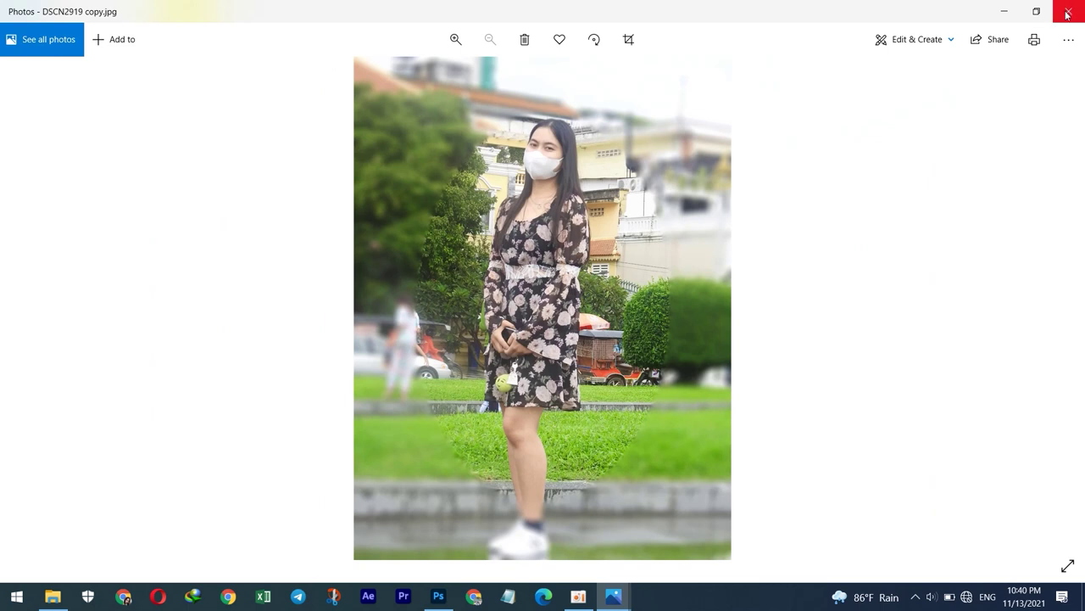
pyautogui.click(578, 596)
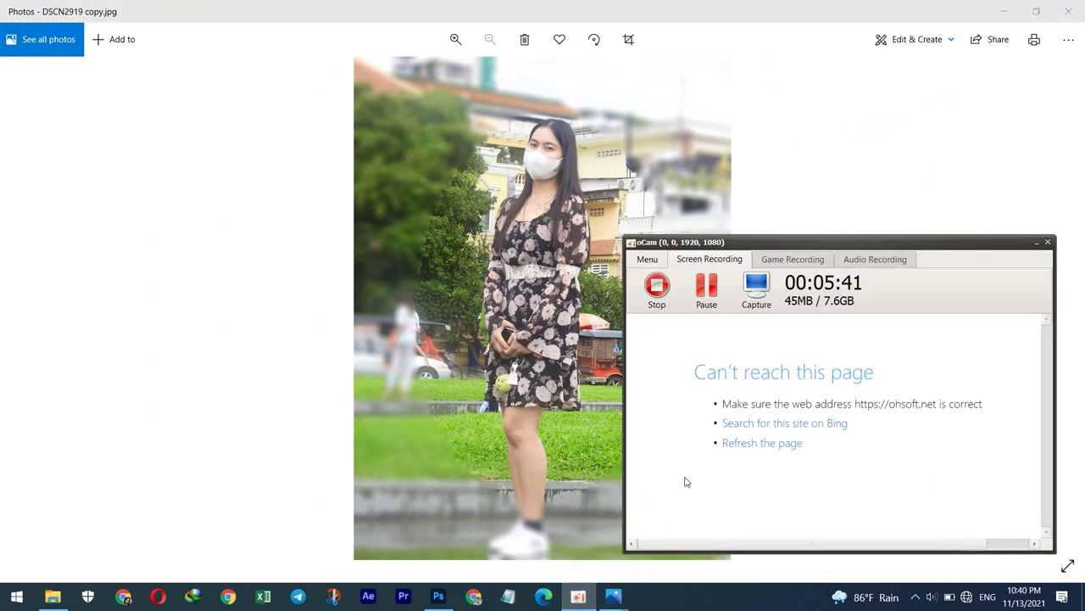